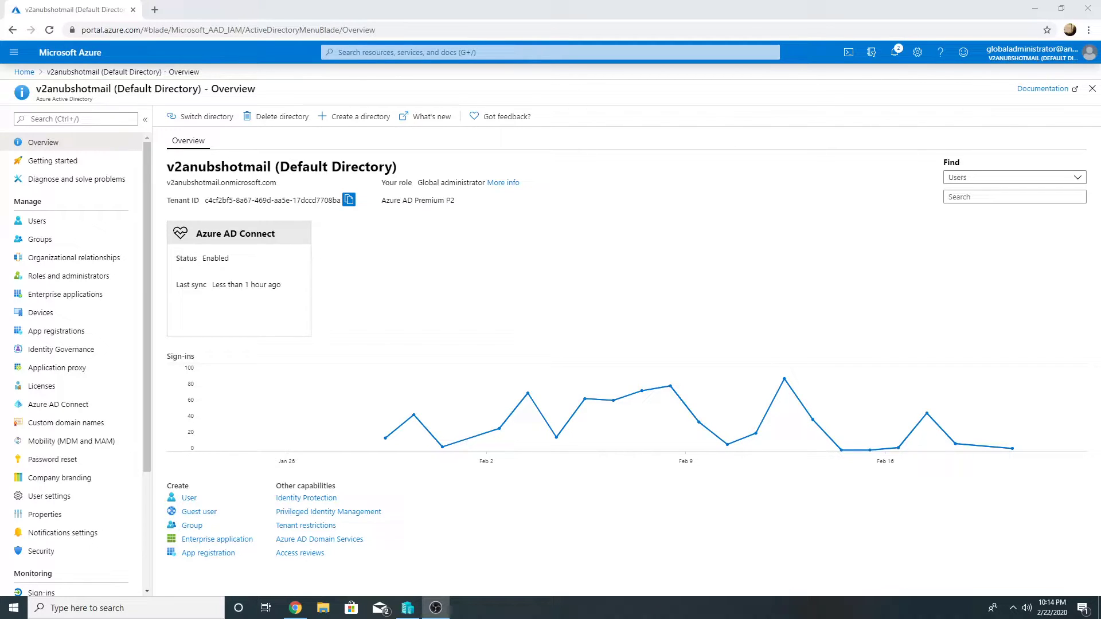
# Connect to the Win10Dom3 VM from Hyper-V Manager and sign in with the account password
pyautogui.click(408, 608)
pyautogui.rightClick(159, 193)
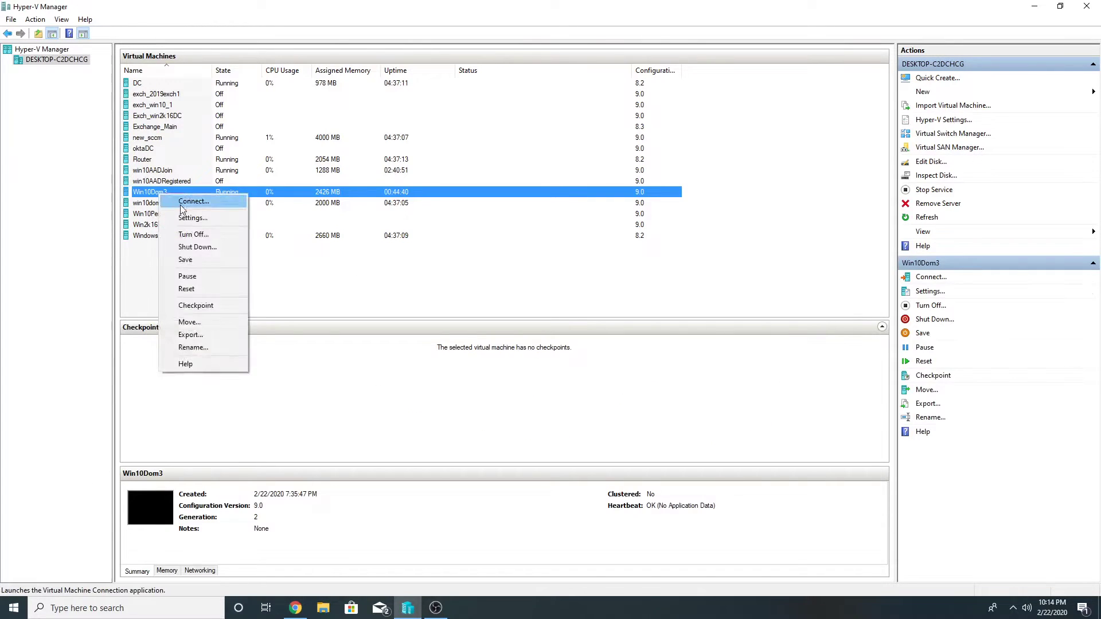
pyautogui.click(190, 201)
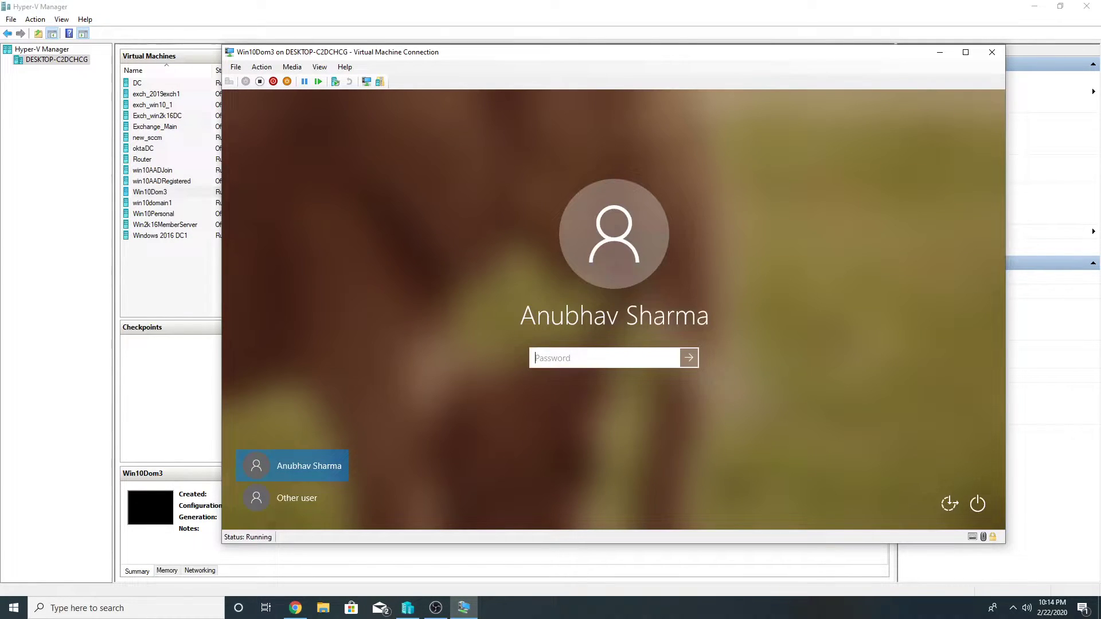
pyautogui.write('****************')
pyautogui.press('Return')
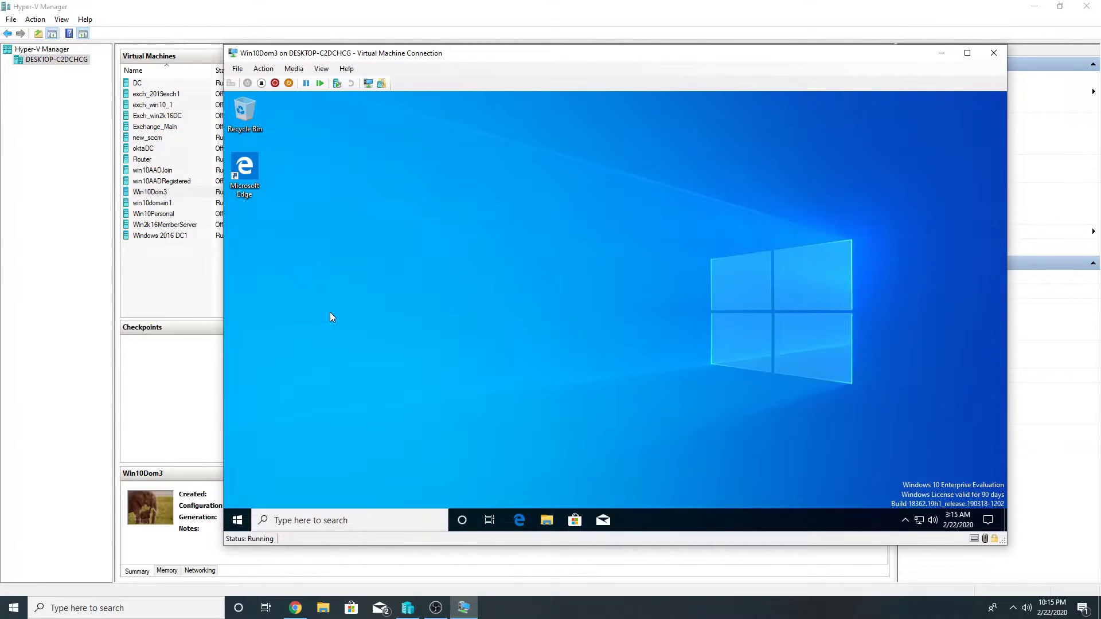
# Confirm in System Properties that win10dom3 is joined to the django.local domain
pyautogui.press('super+Pause')
pyautogui.click(356, 247)
pyautogui.click(347, 209)
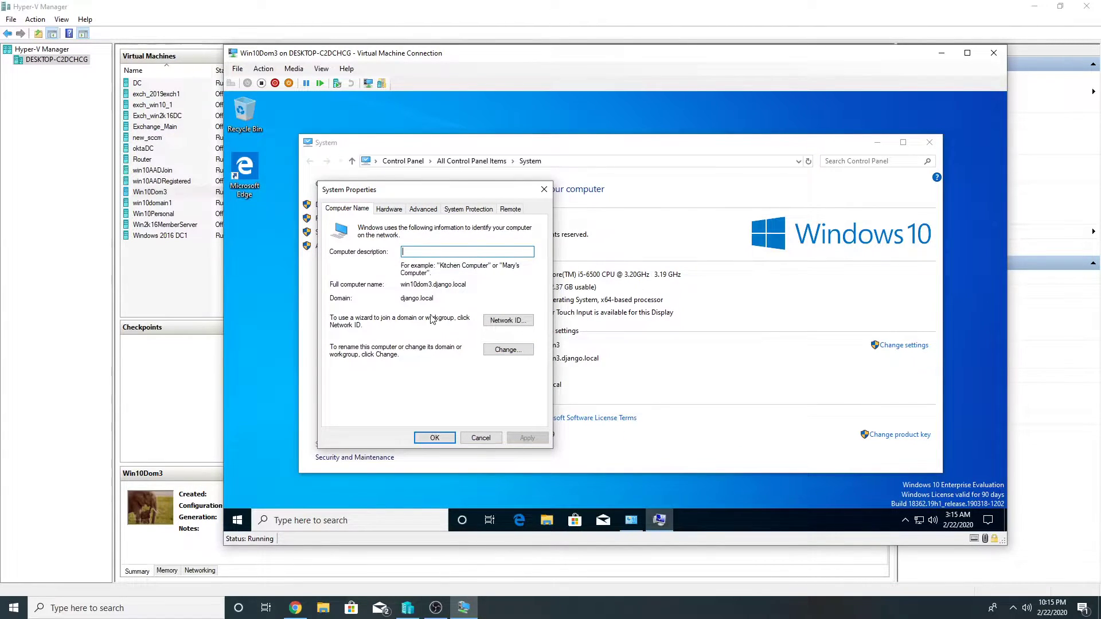
pyautogui.click(476, 438)
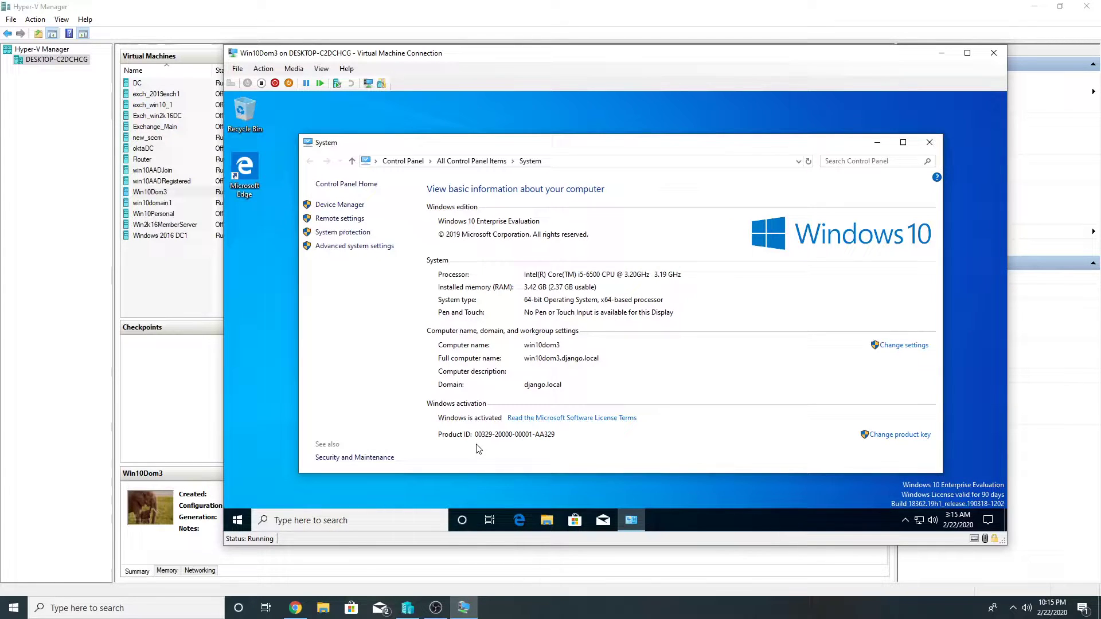
# Filter Azure AD's device list by 'win10' to confirm WIN10DOM3 is Hybrid Azure AD joined
pyautogui.click(295, 608)
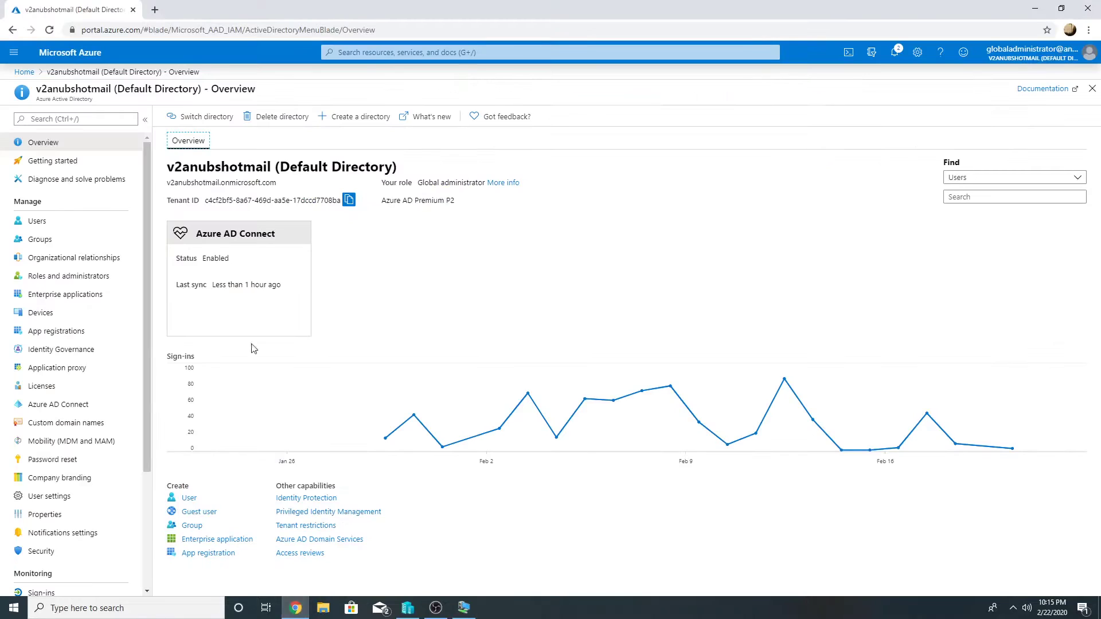
pyautogui.click(18, 77)
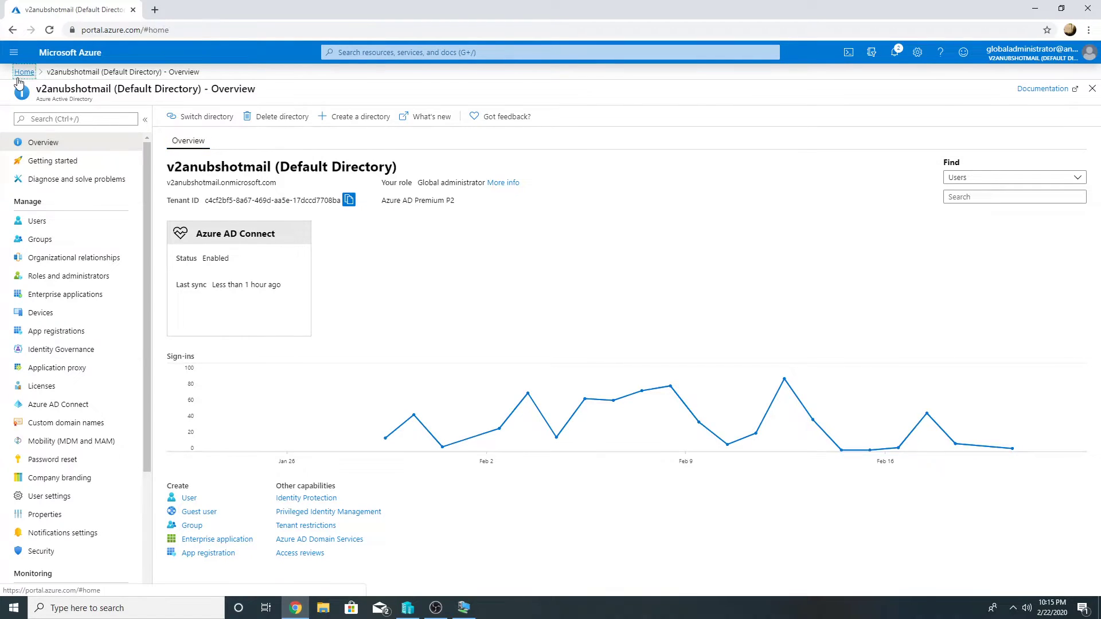
pyautogui.click(298, 133)
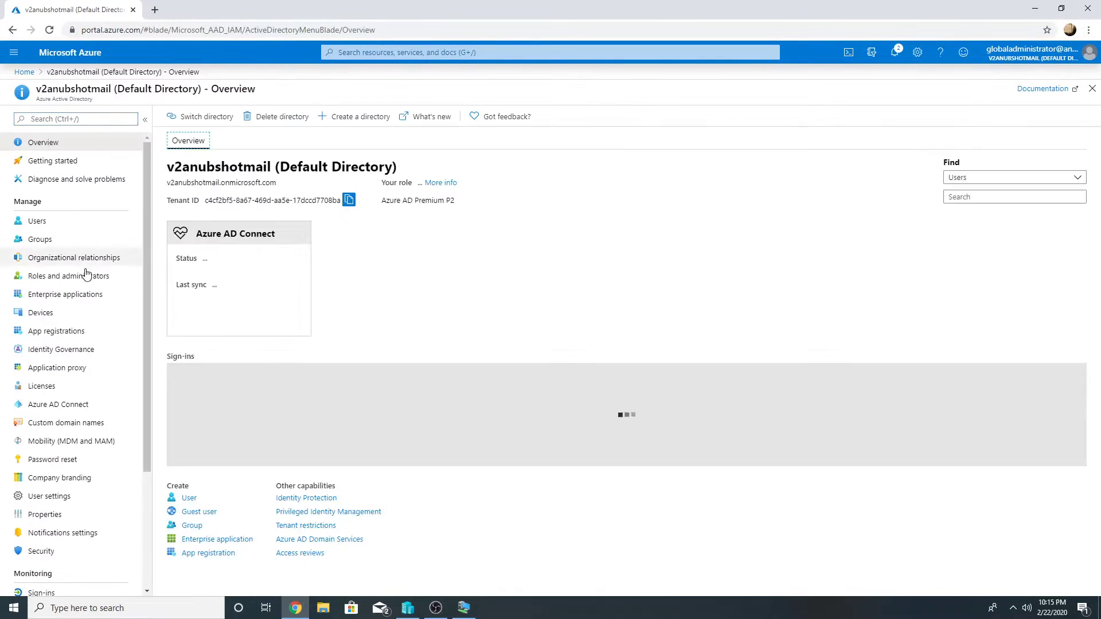
pyautogui.click(54, 314)
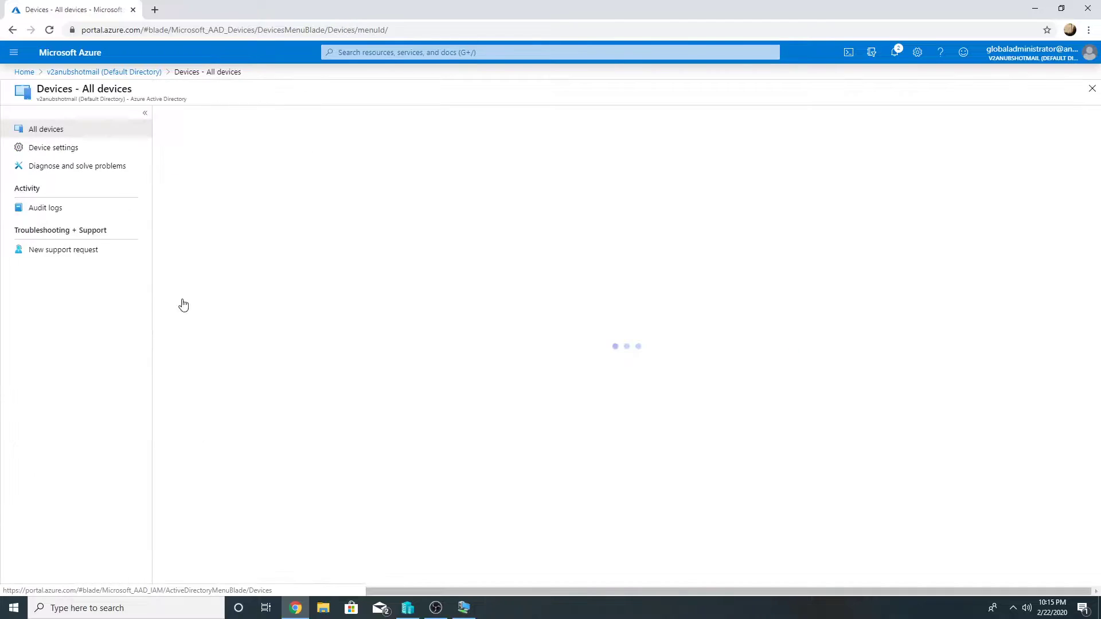
pyautogui.click(224, 223)
pyautogui.write('win10')
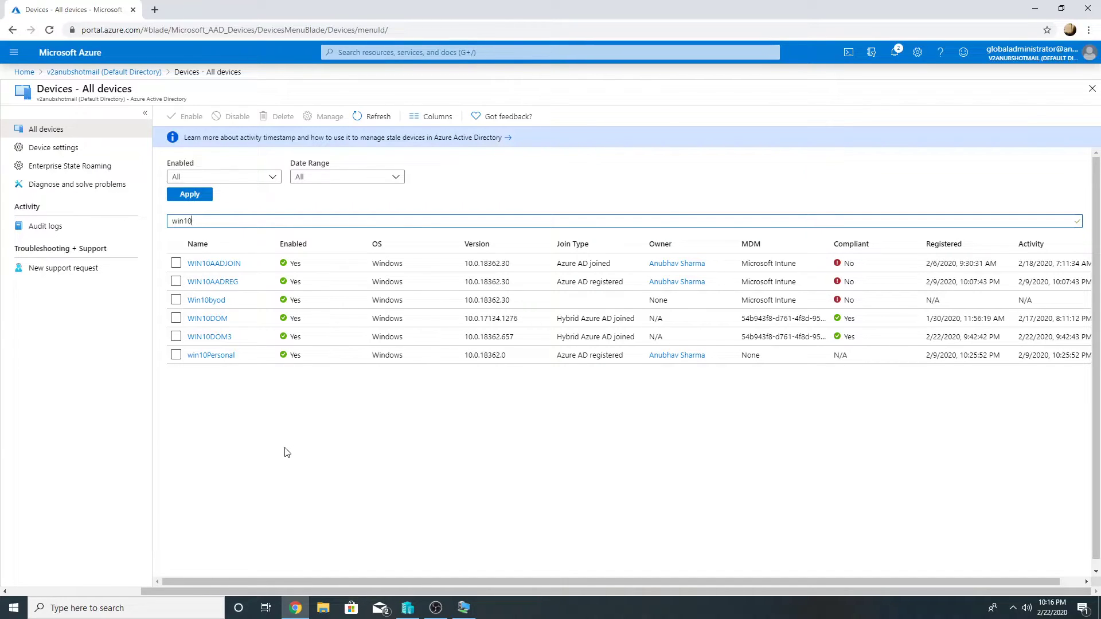
pyautogui.click(24, 72)
# Review WIN10DOM3 as compliant in Intune's All devices list, then return to the Intune overview
pyautogui.click(375, 148)
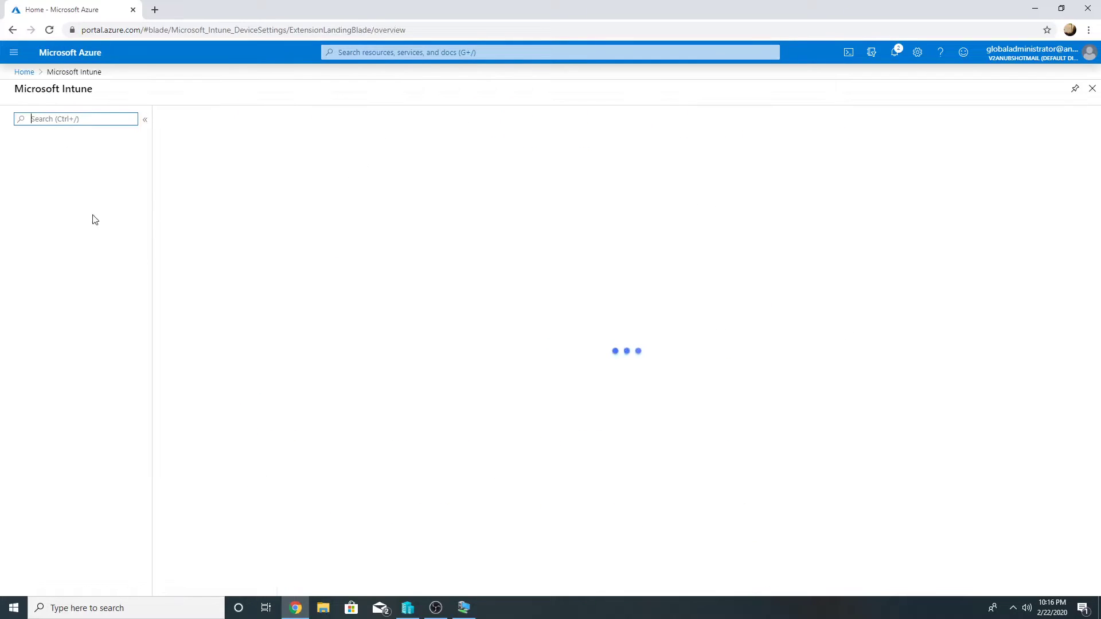
pyautogui.click(69, 277)
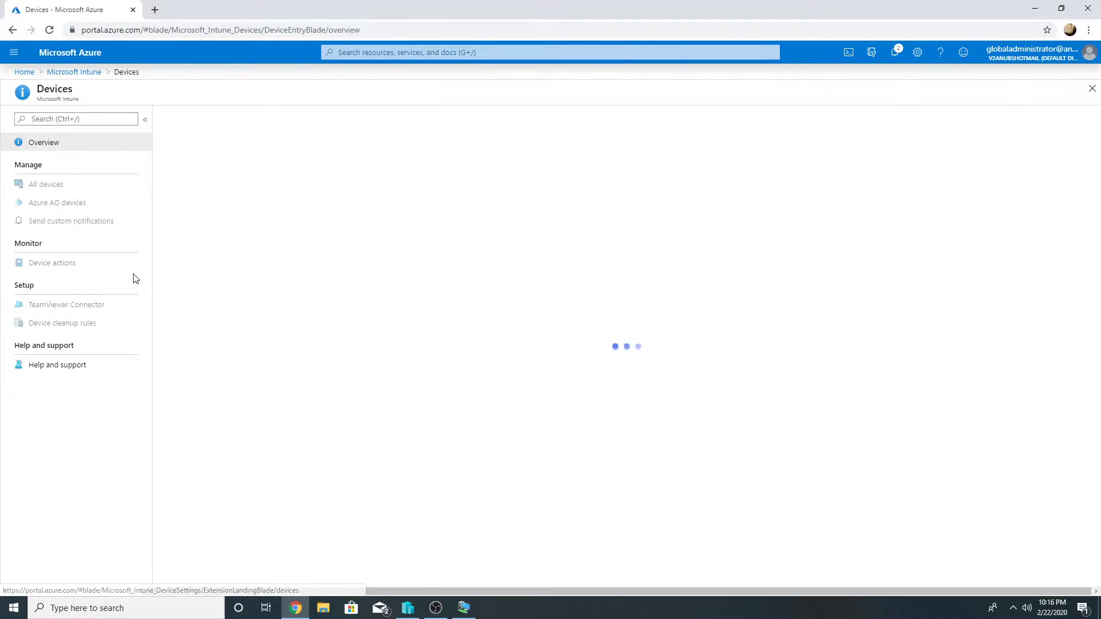
pyautogui.click(69, 184)
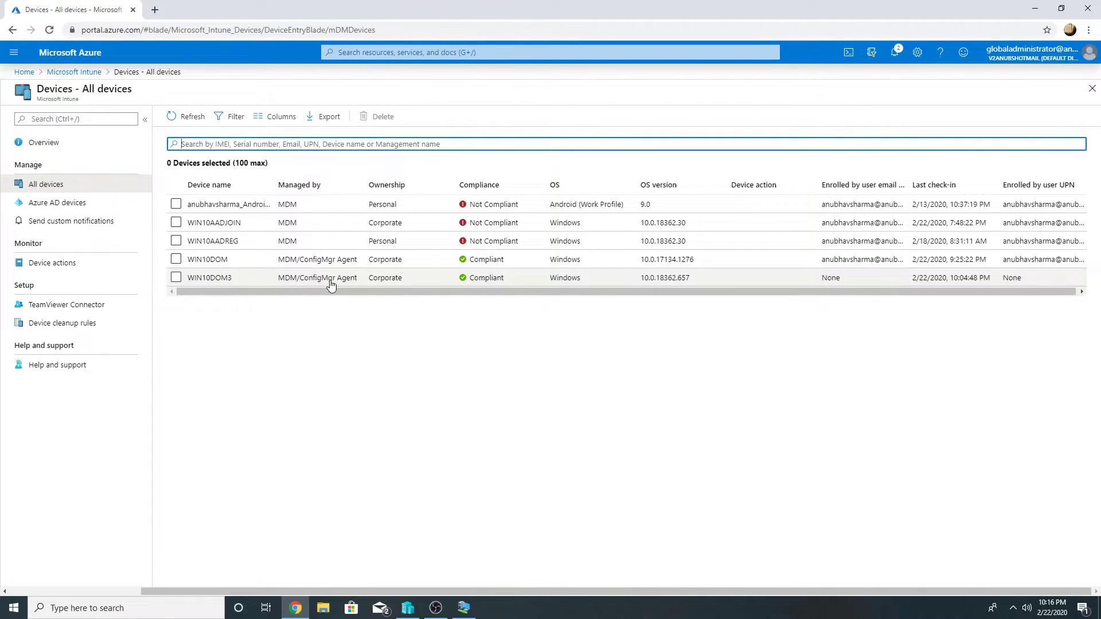
pyautogui.click(86, 72)
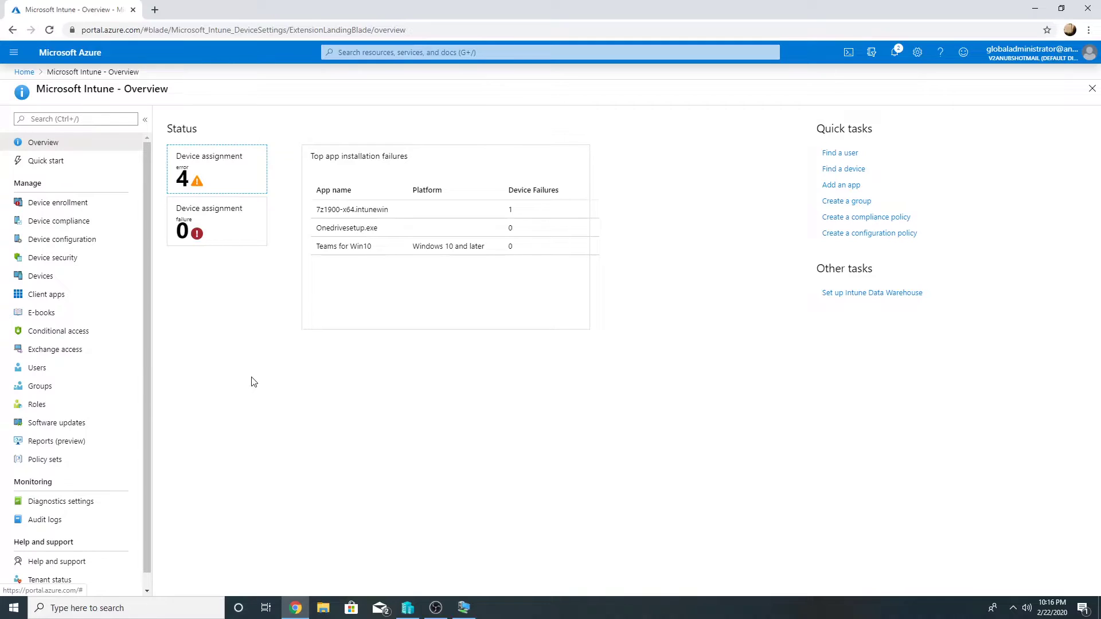
# Start a new Azure AD Security group named Win10AADJoin
pyautogui.click(13, 73)
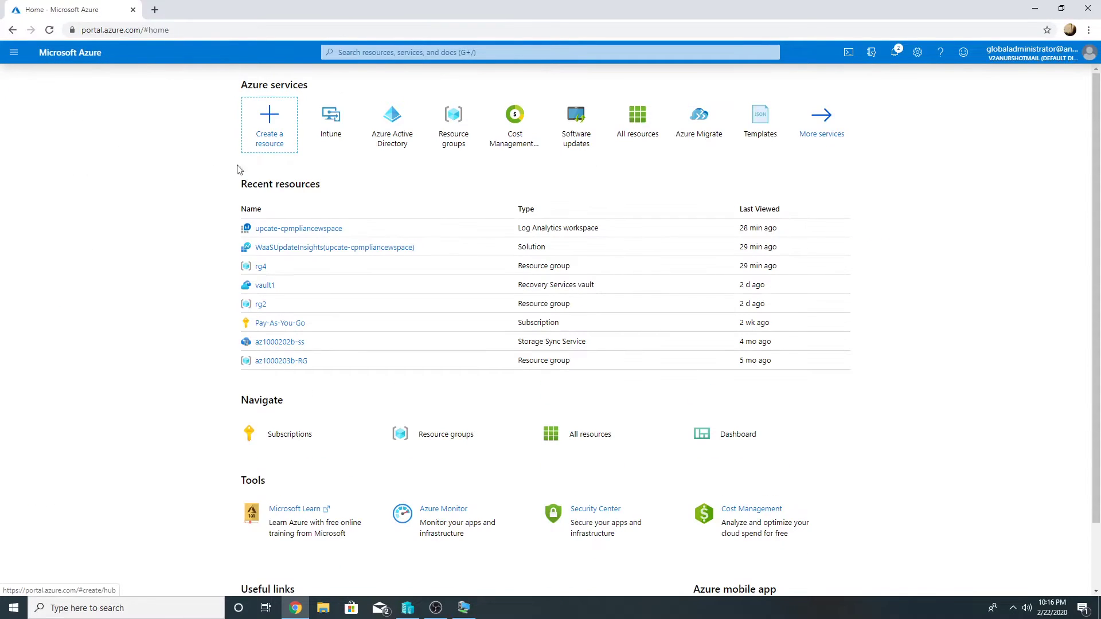
pyautogui.click(385, 143)
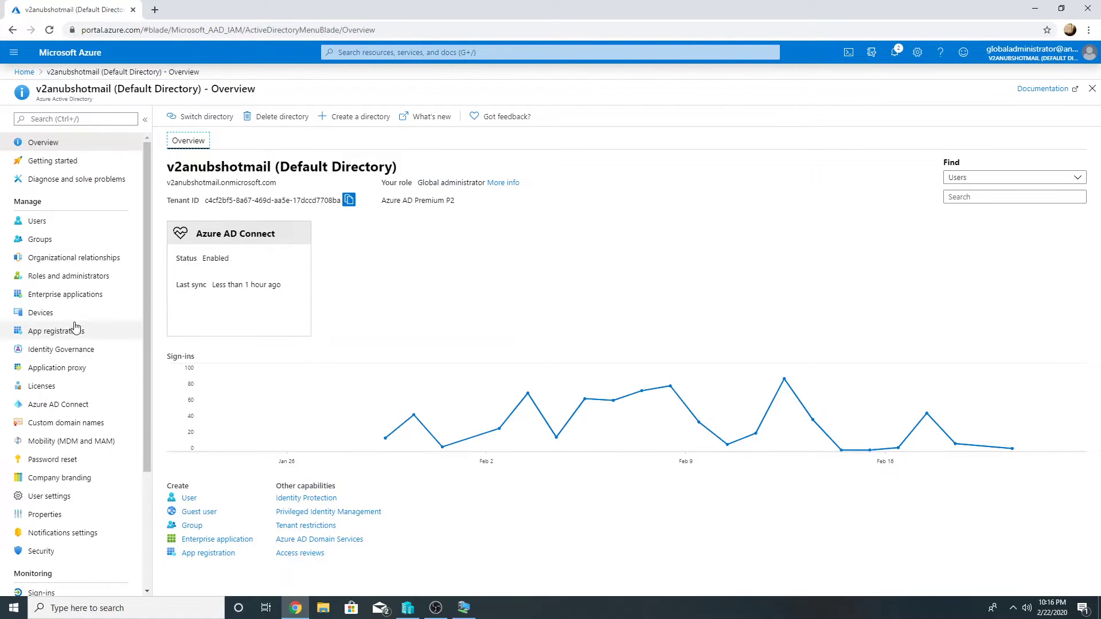
pyautogui.click(40, 239)
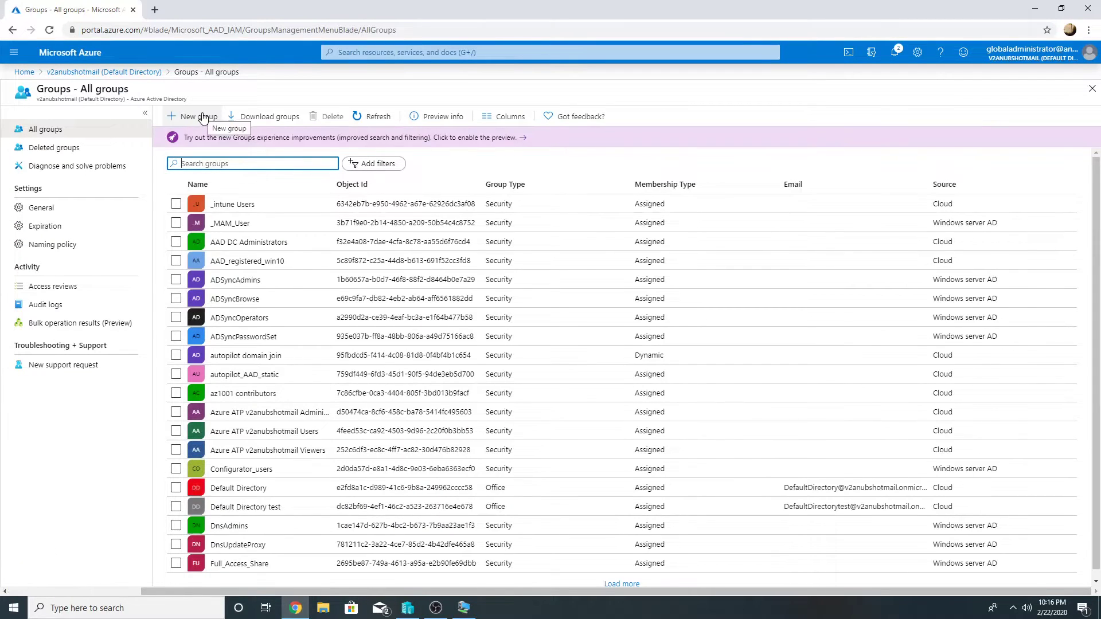
pyautogui.click(203, 118)
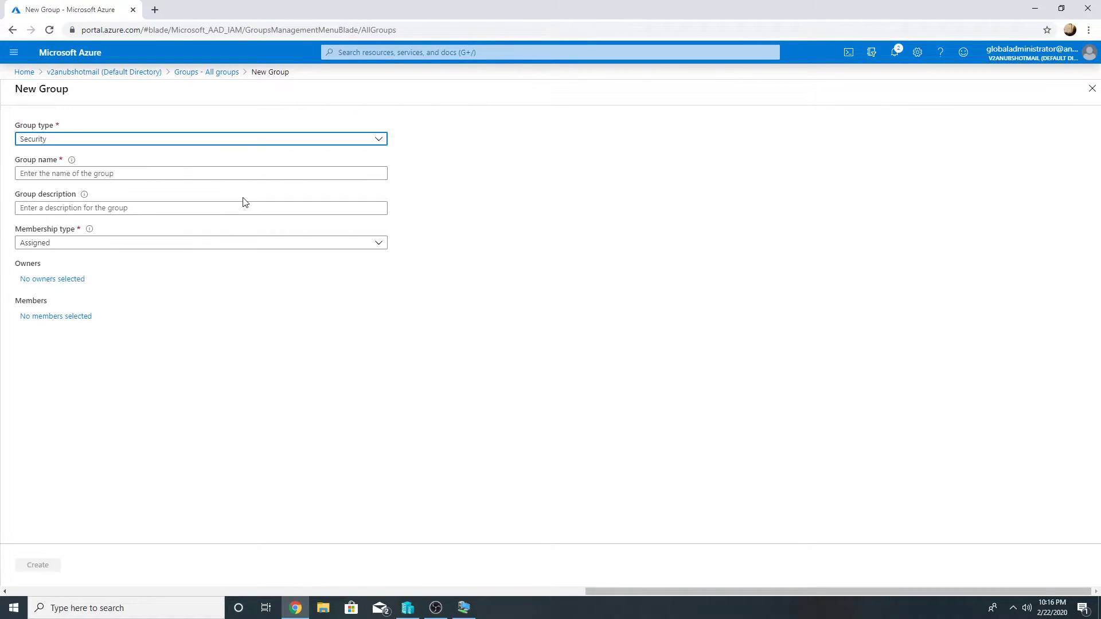
pyautogui.click(193, 175)
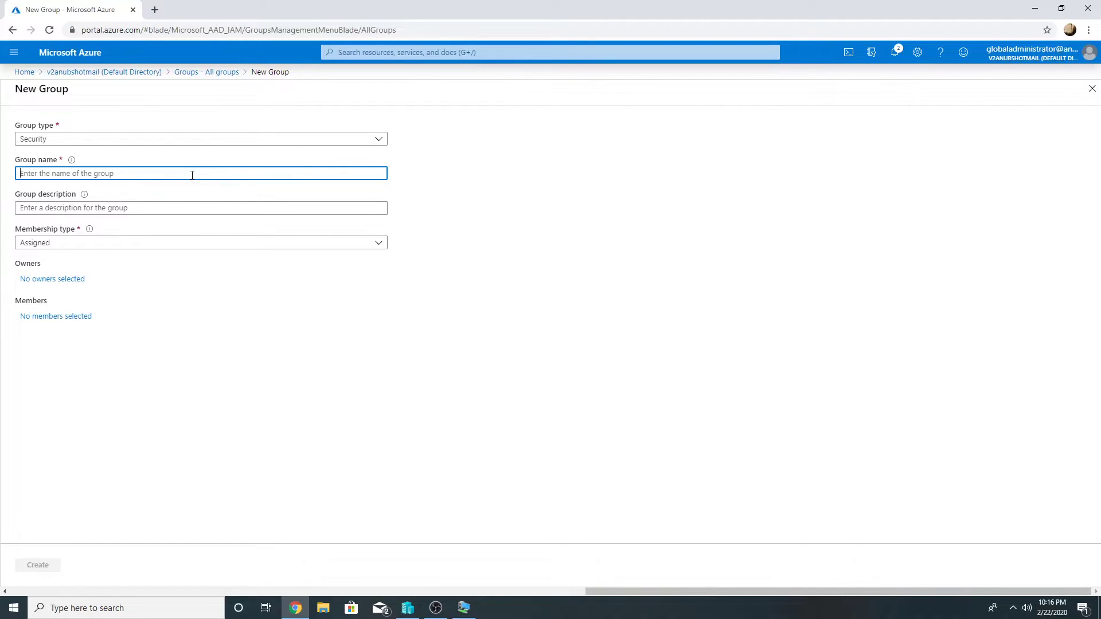
pyautogui.write('Win10')
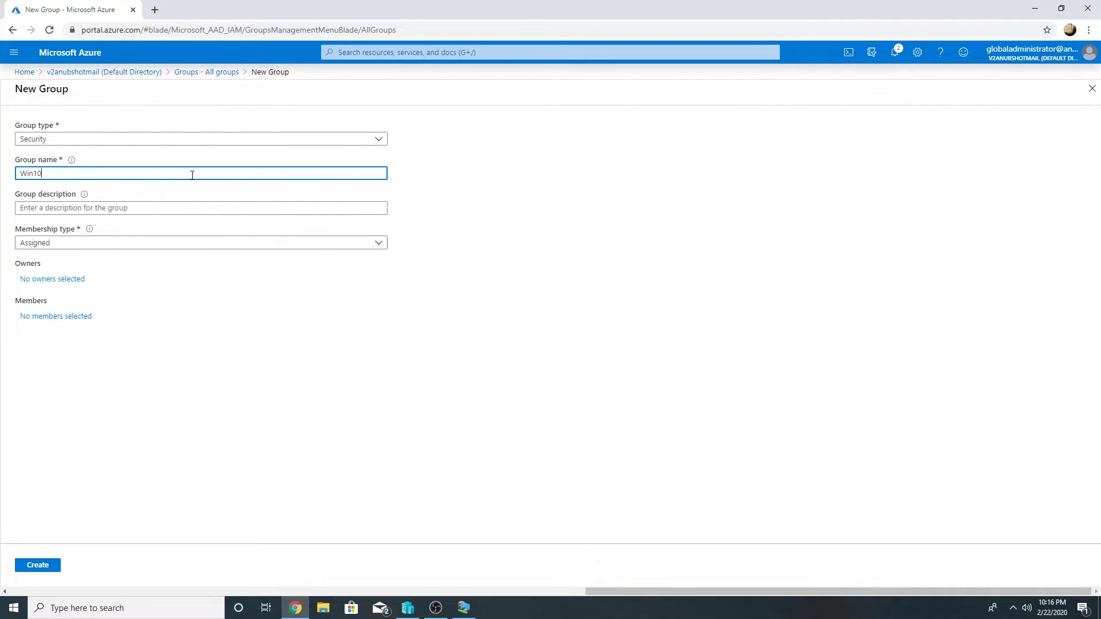
pyautogui.write('AADJoin')
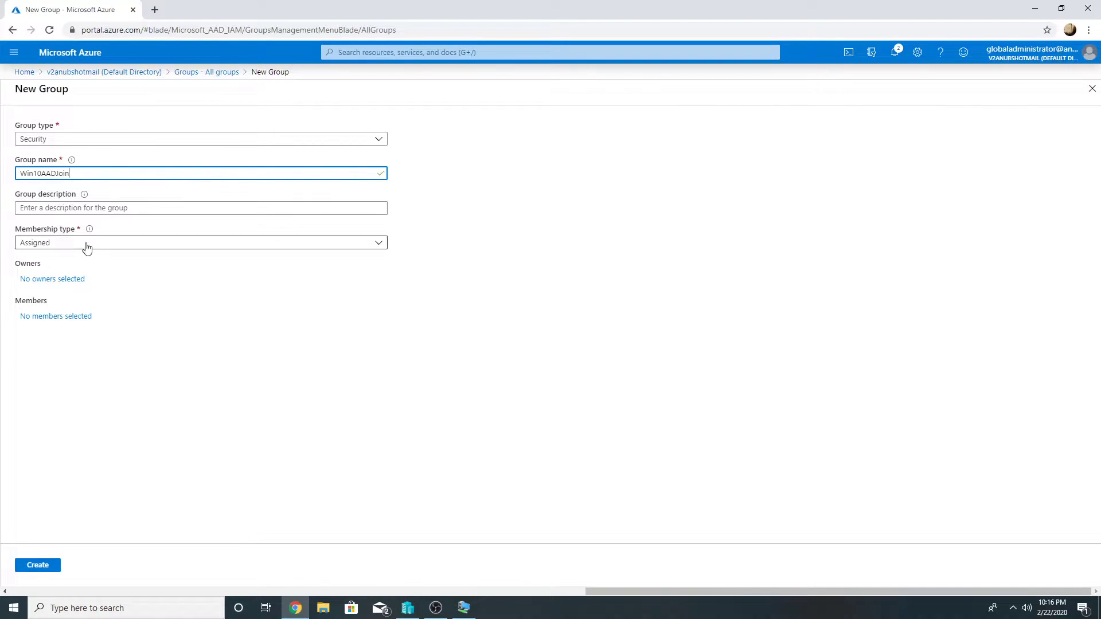
# Add WIN10DOM3 as the device member and create the Win10AADJoin group
pyautogui.click(73, 317)
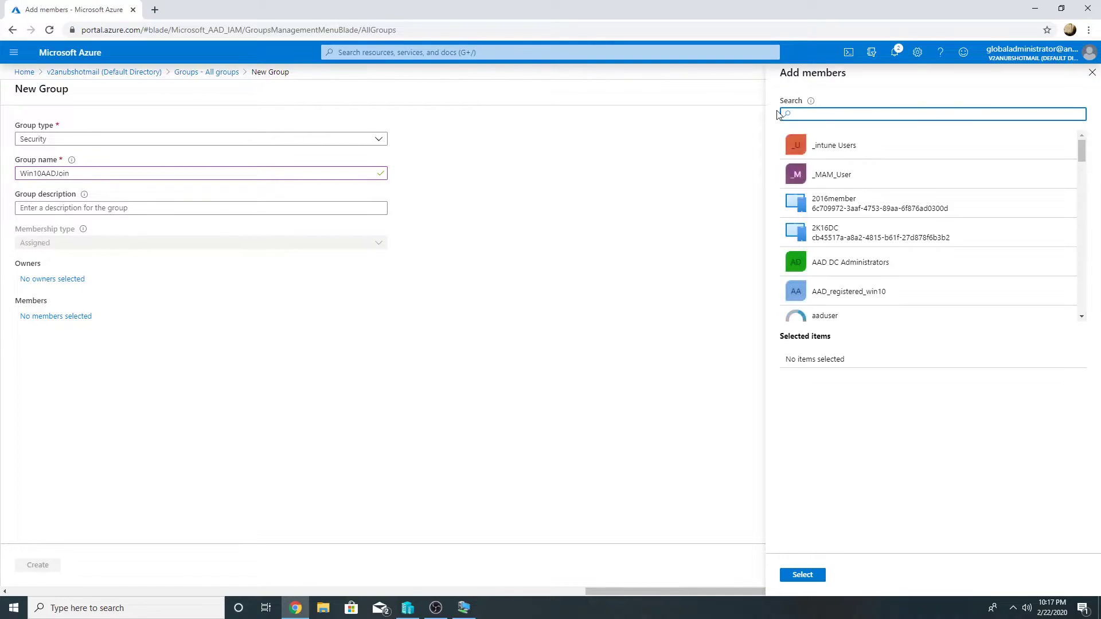
pyautogui.write('win10')
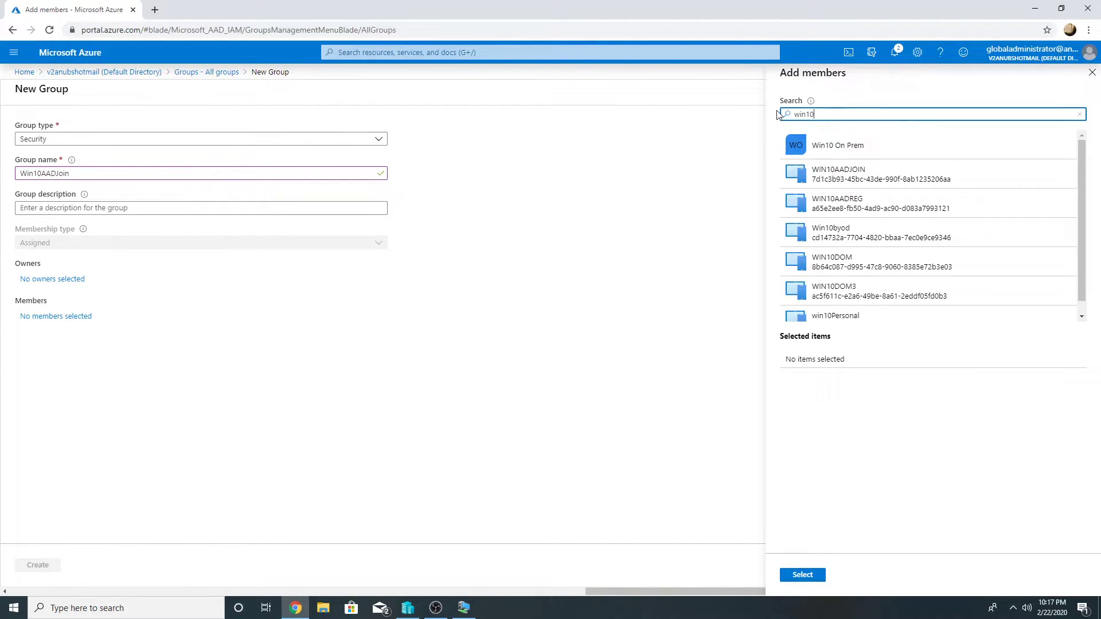
pyautogui.write('10dom')
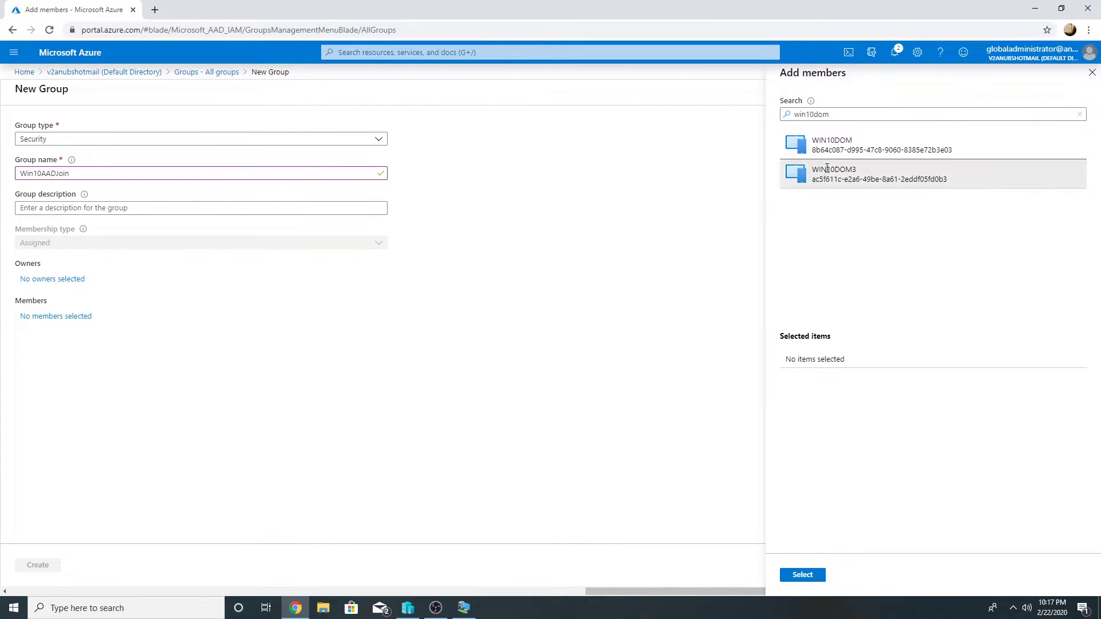
pyautogui.click(831, 172)
pyautogui.click(803, 574)
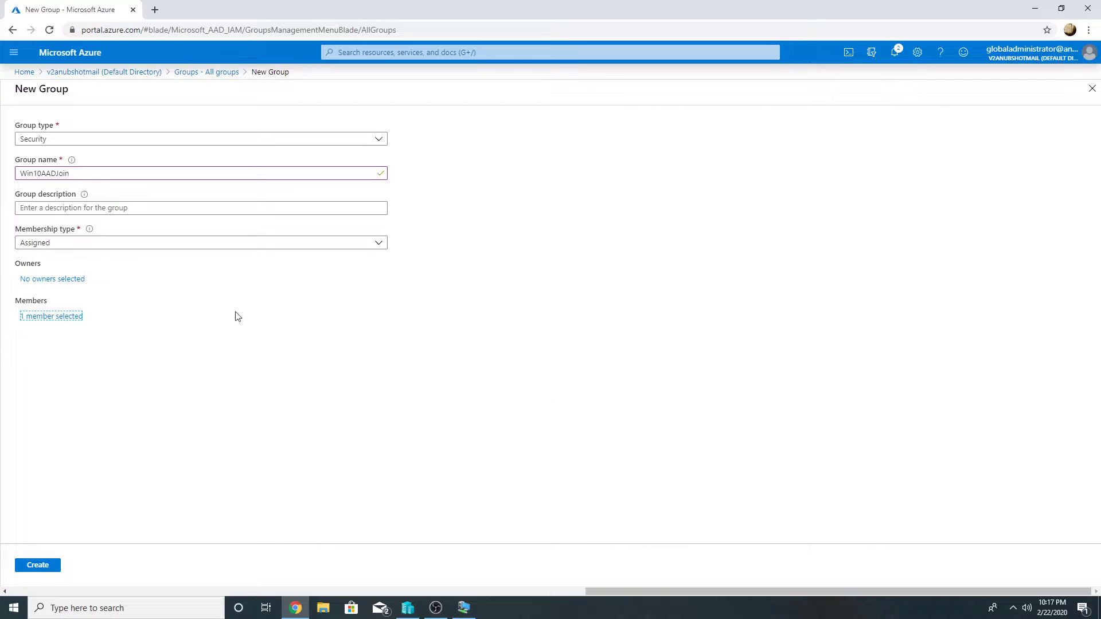
pyautogui.click(39, 565)
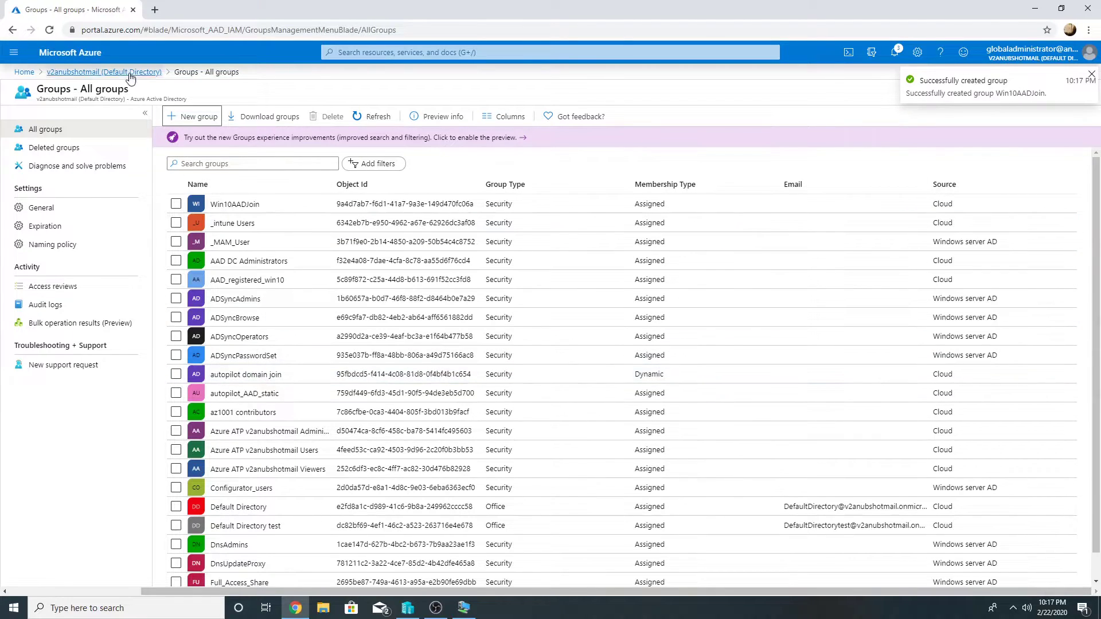
# In Intune's Windows enrollment, review the Enrollment Status Page and verify MDM user scope is All
pyautogui.click(35, 72)
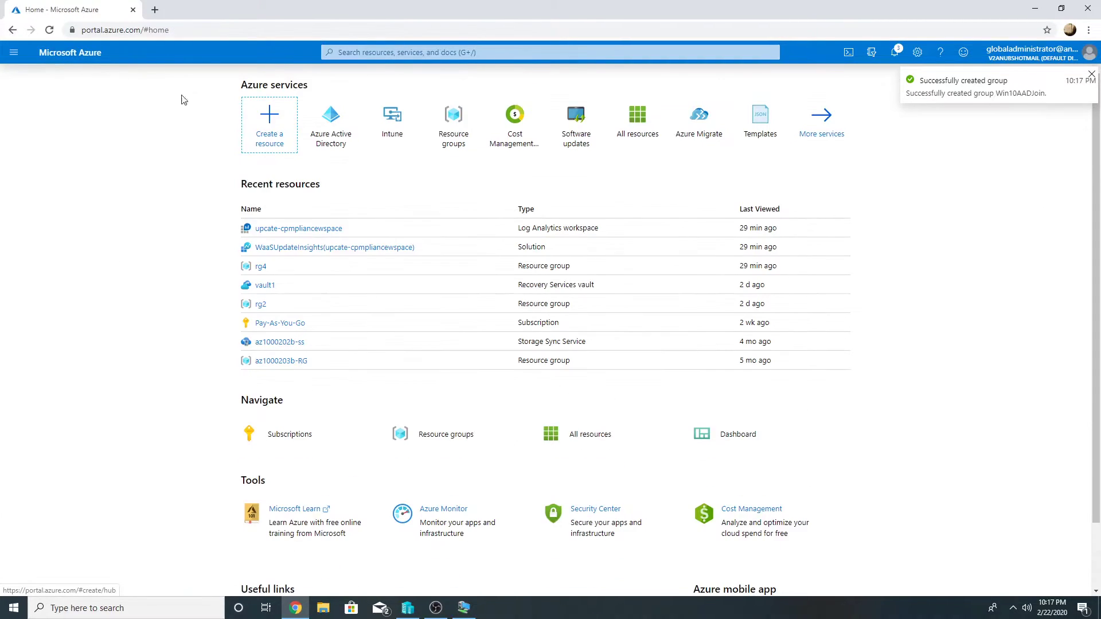
pyautogui.click(411, 116)
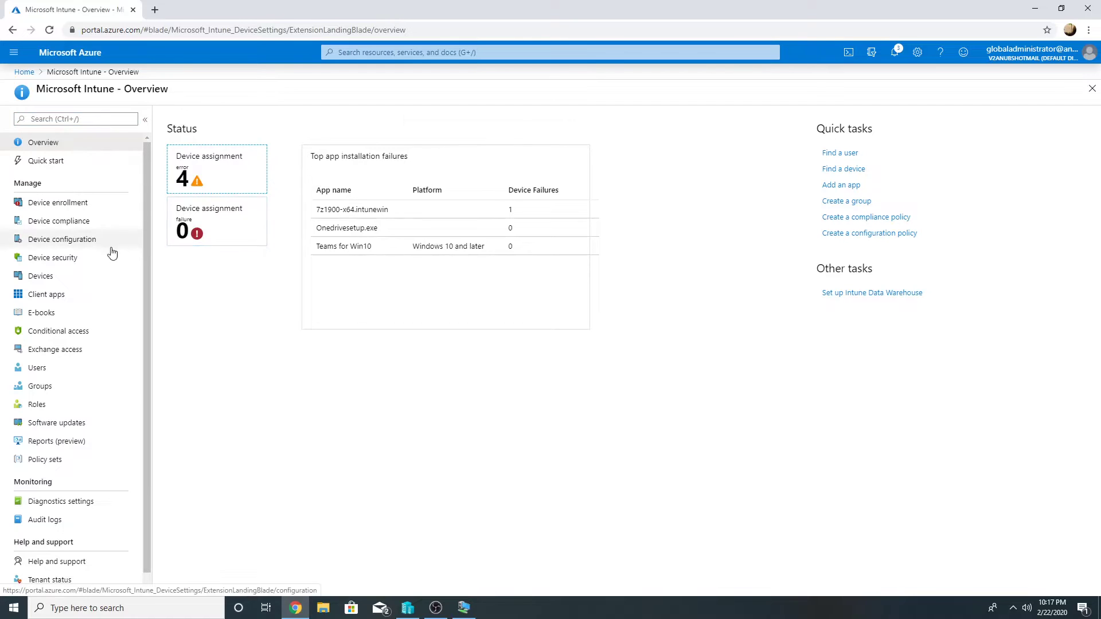
pyautogui.click(71, 204)
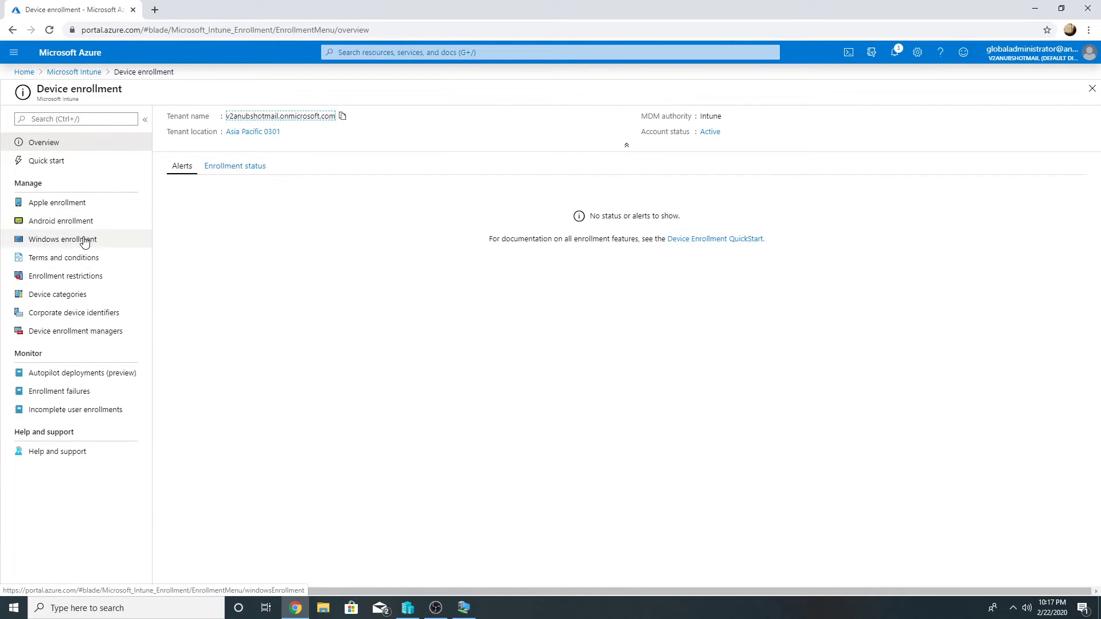
pyautogui.click(84, 241)
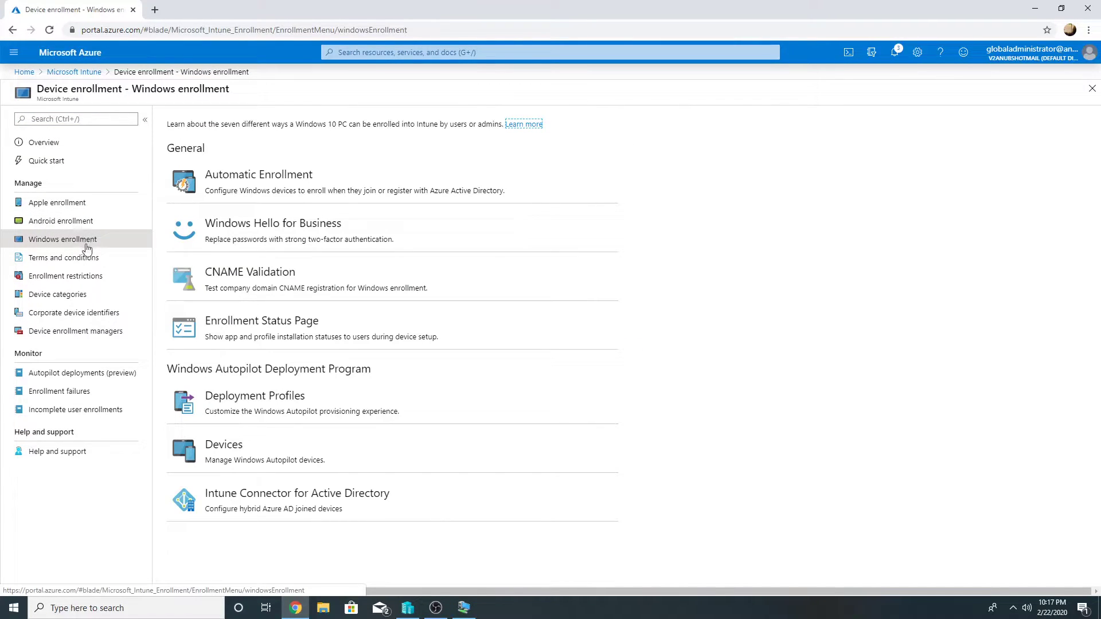
pyautogui.click(236, 321)
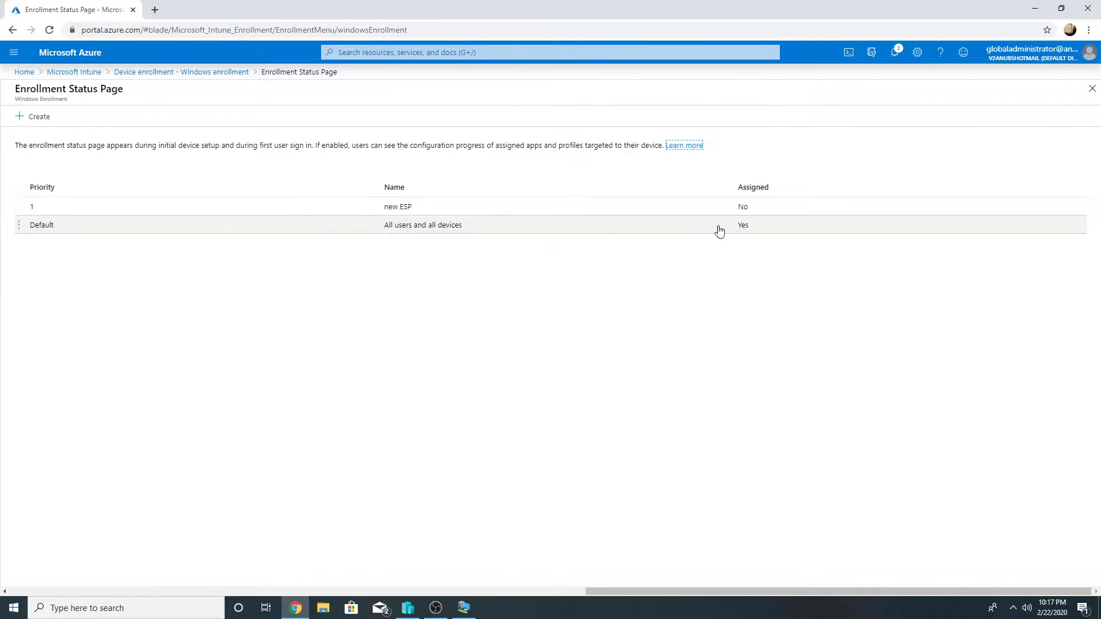
pyautogui.click(208, 73)
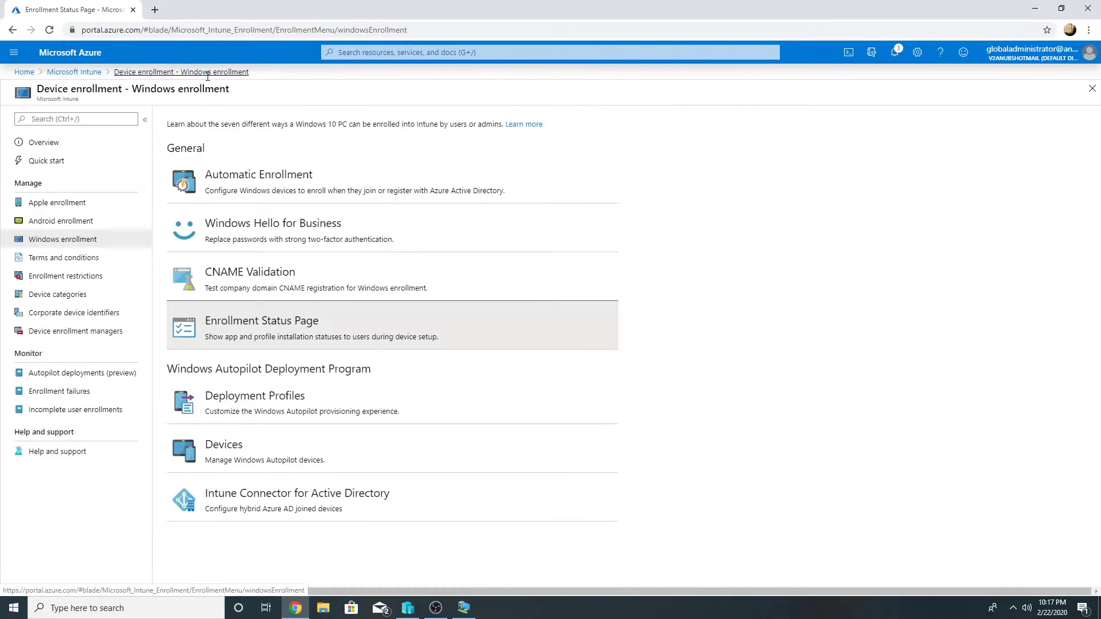
pyautogui.click(290, 197)
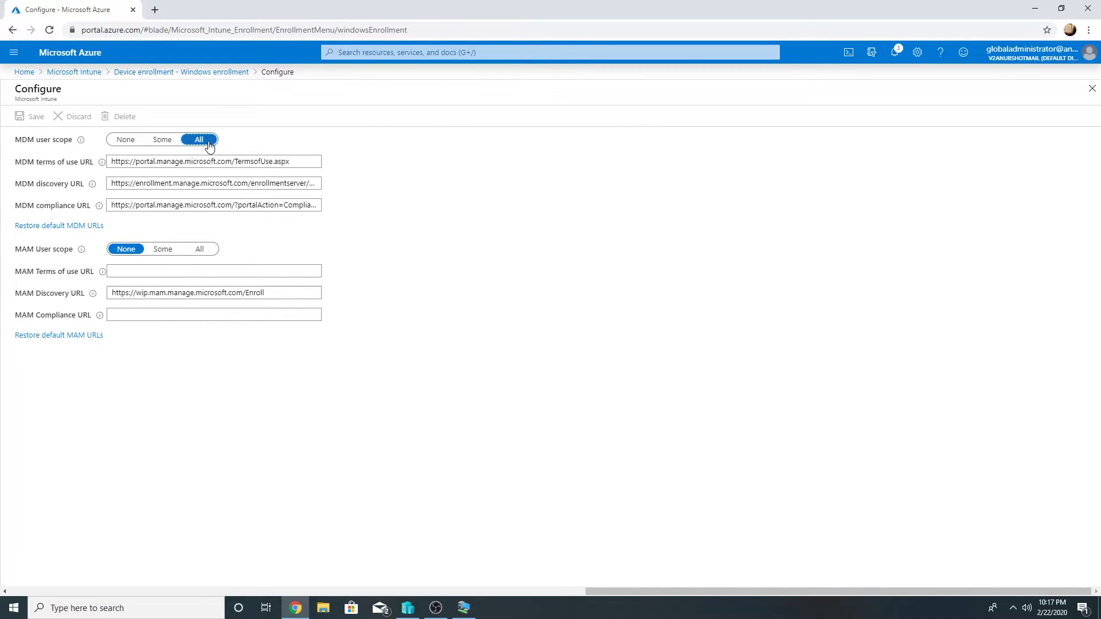
pyautogui.click(175, 72)
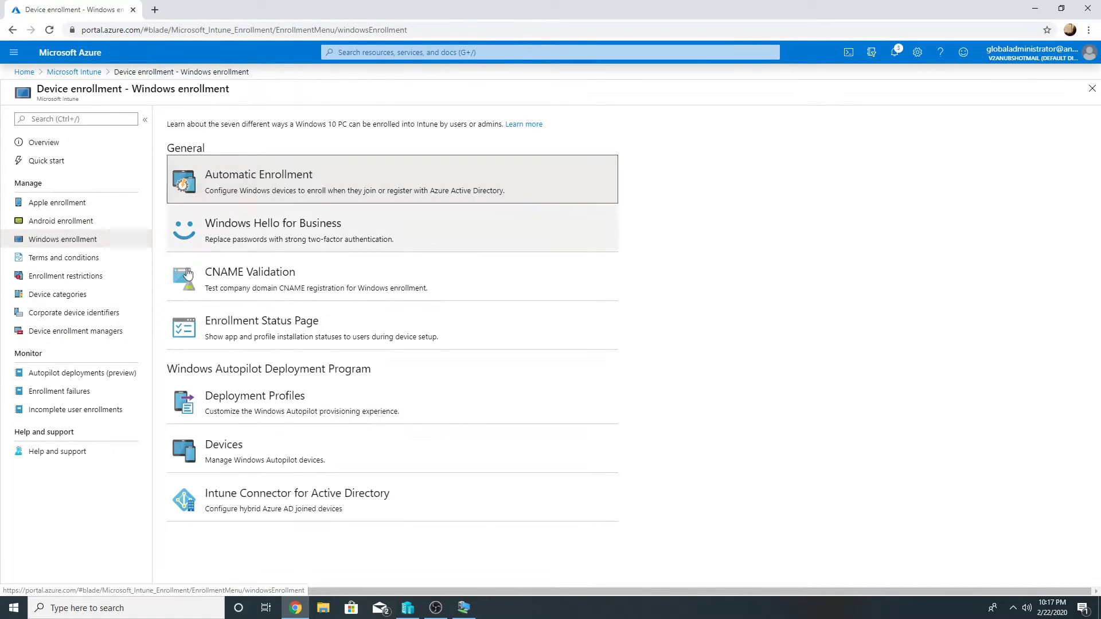
# Create an Autopilot deployment profile named AADJoin that converts all targeted devices to Autopilot
pyautogui.click(228, 403)
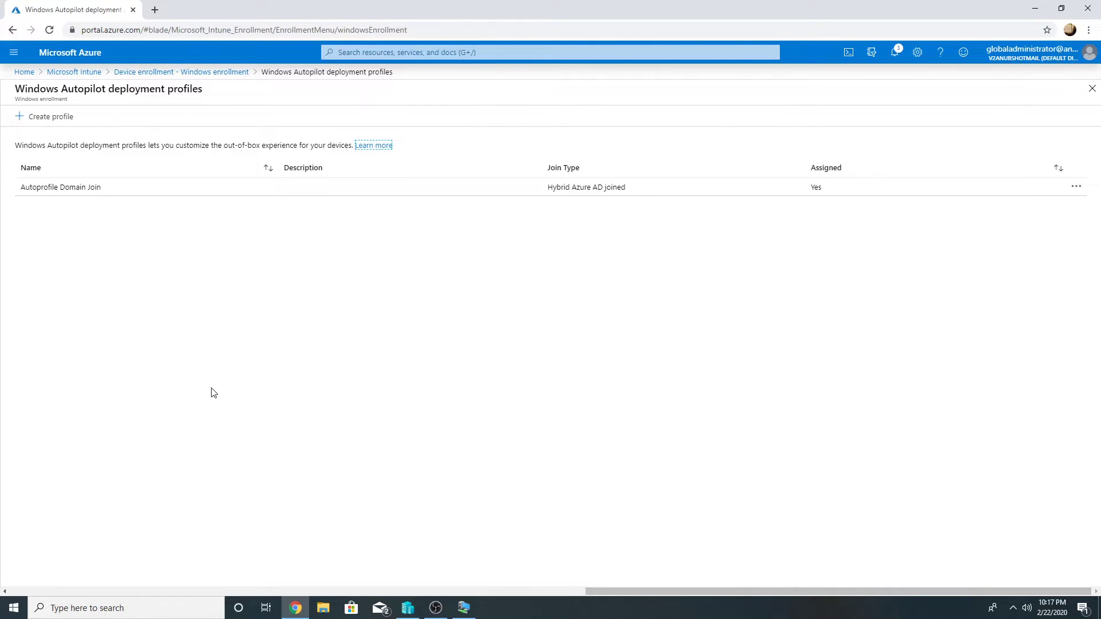
pyautogui.click(68, 116)
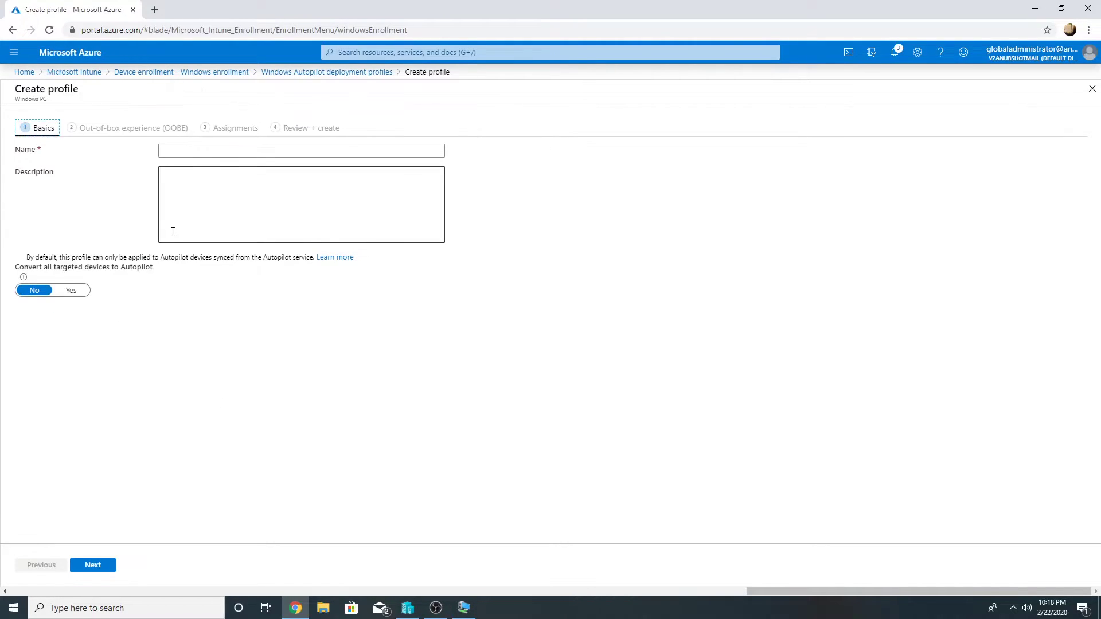
pyautogui.click(207, 151)
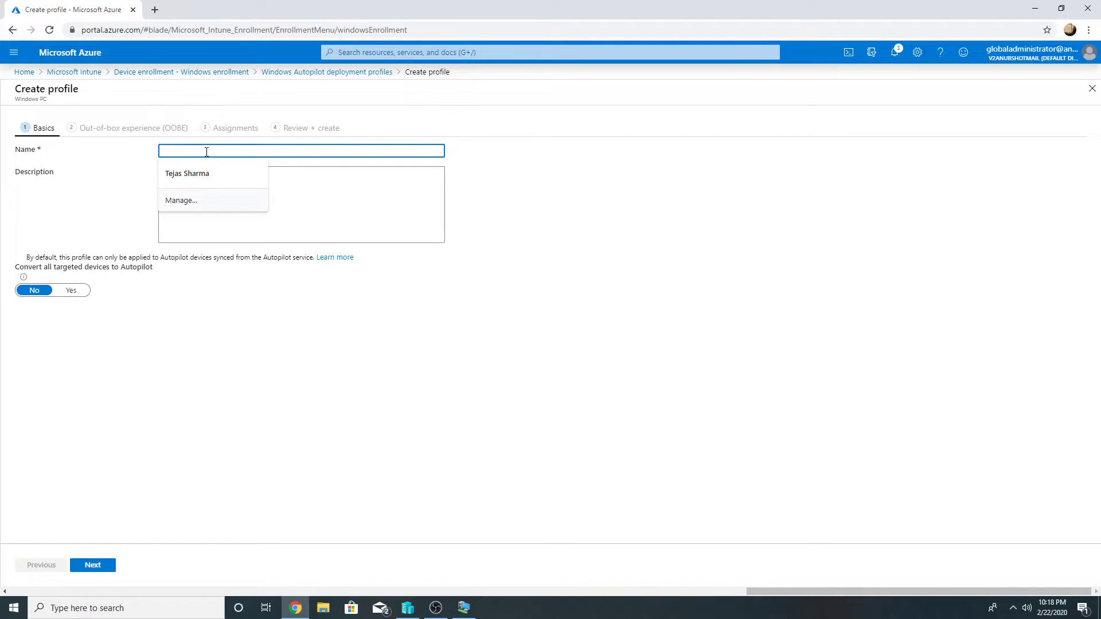
pyautogui.write('AADJoin')
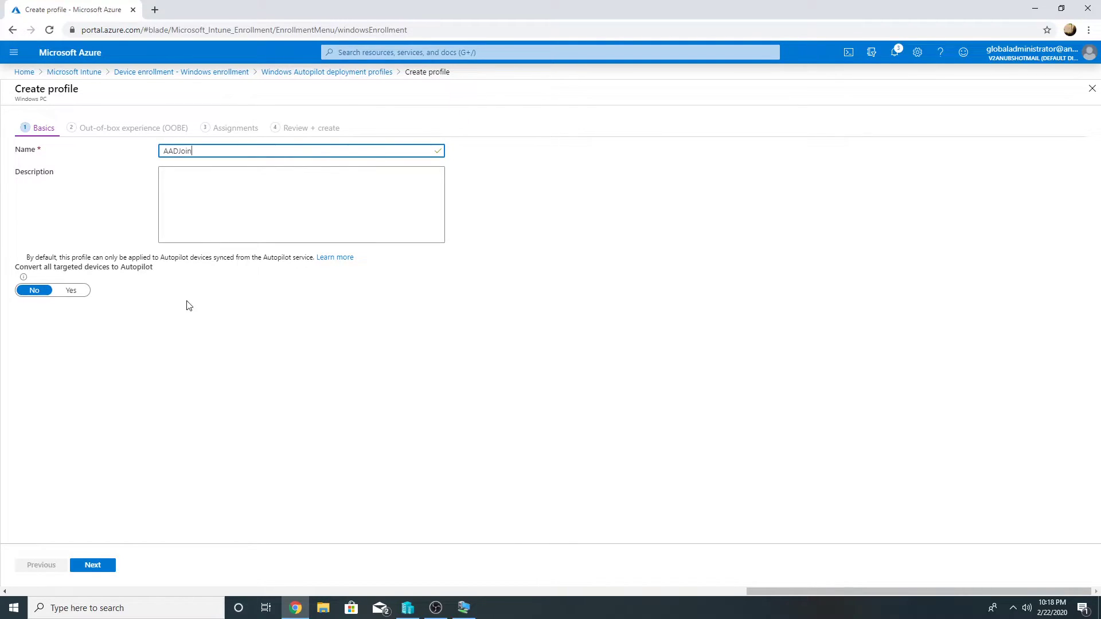
pyautogui.click(72, 291)
# Set the OOBE to User-Driven, Azure AD joined, with device name template AAD-%RAND:4%
pyautogui.click(101, 568)
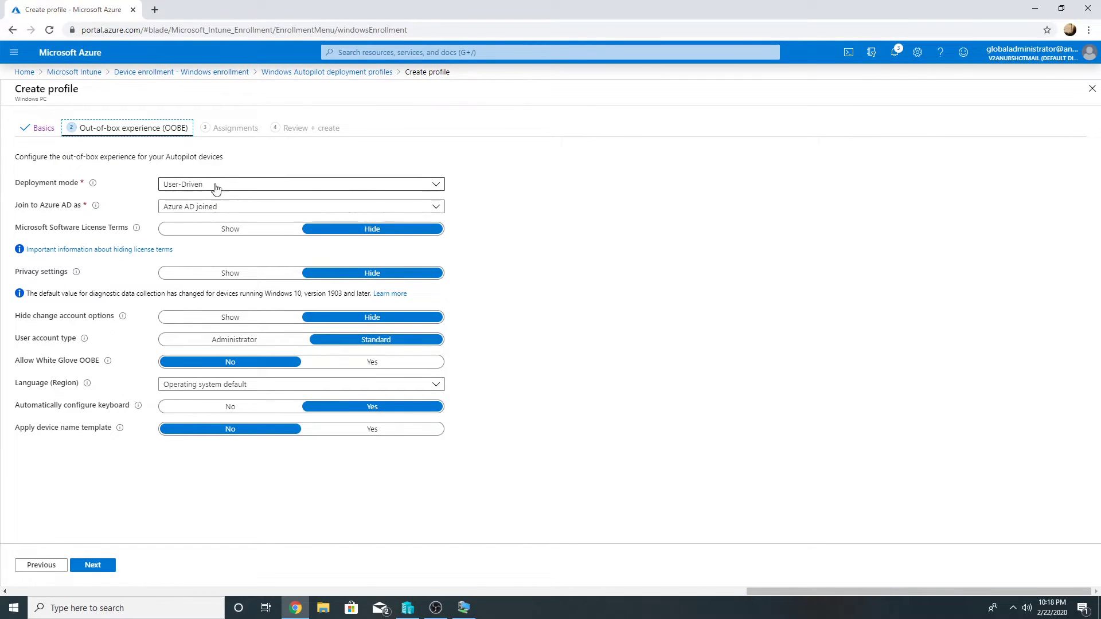
pyautogui.click(344, 430)
pyautogui.click(234, 508)
pyautogui.write('AAD-%')
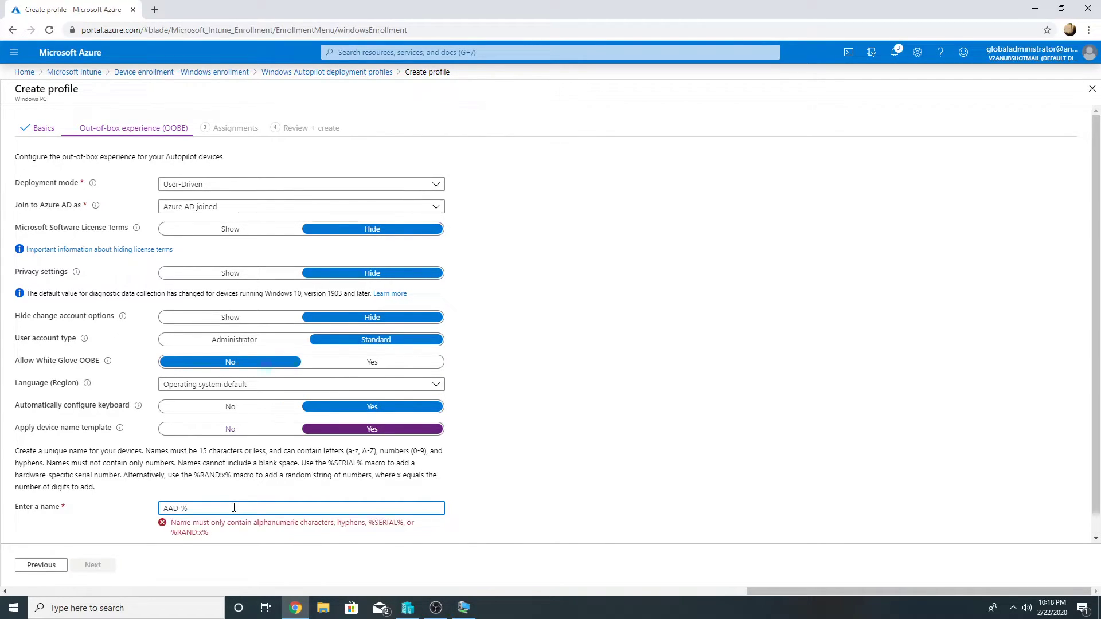
pyautogui.write('RAND:4%')
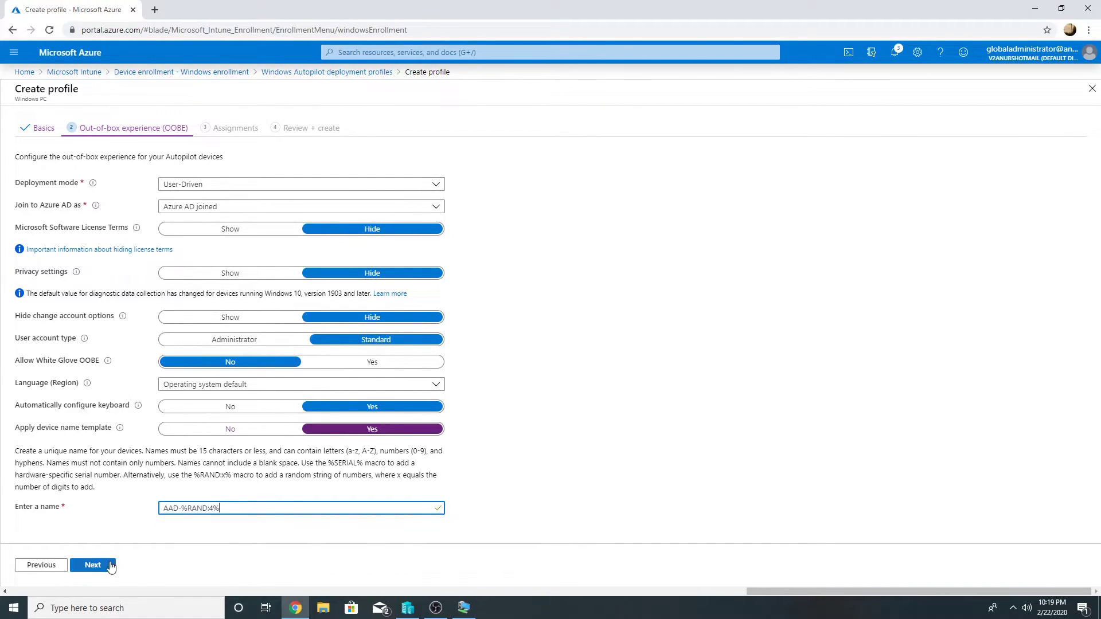
# Assign the AADJoin profile to the Win10AADJoin group and create it
pyautogui.click(92, 566)
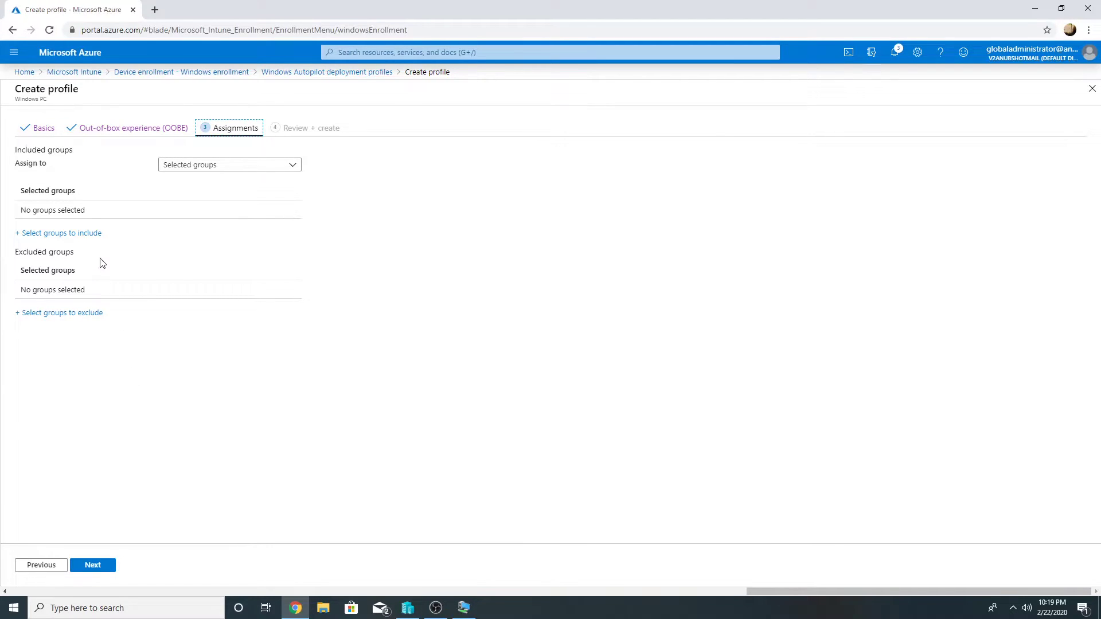
pyautogui.click(88, 234)
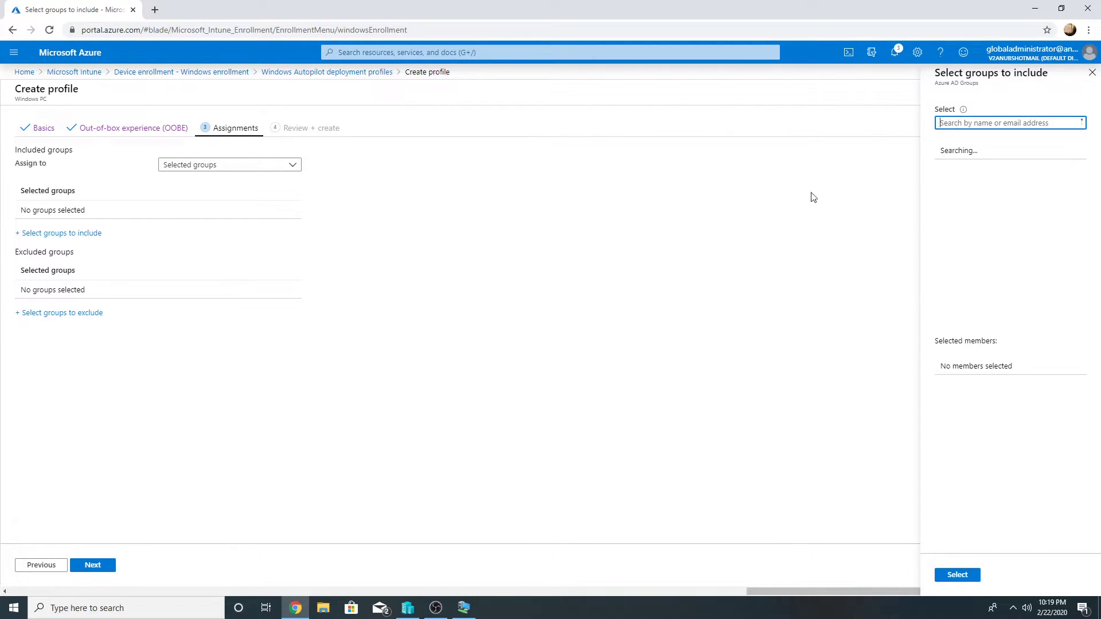
pyautogui.write('win10aa')
pyautogui.click(976, 156)
pyautogui.click(945, 573)
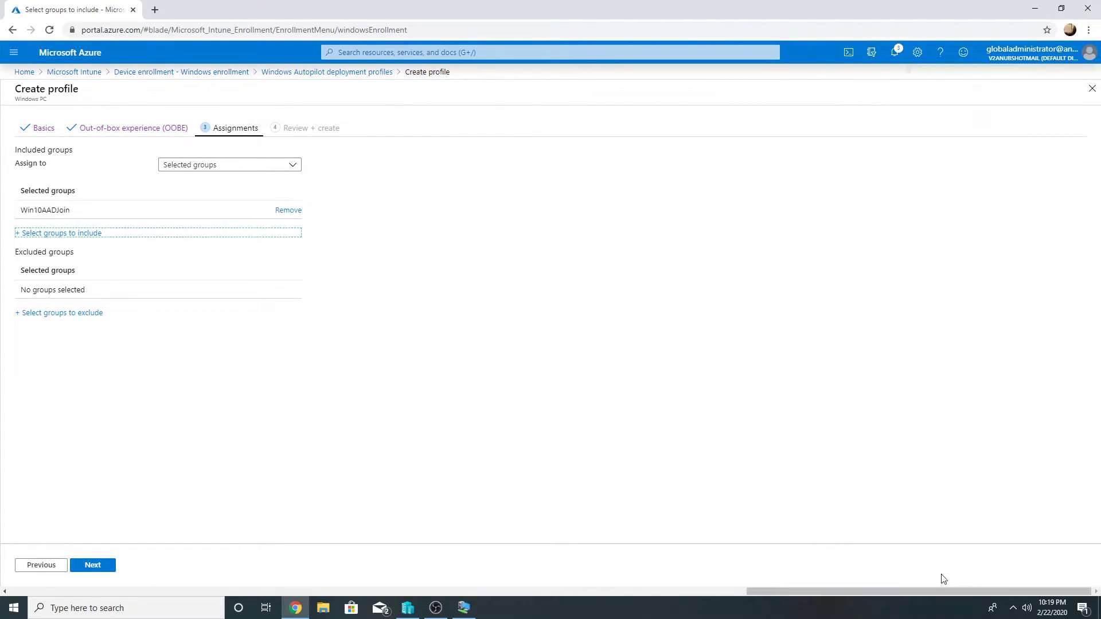
pyautogui.click(112, 567)
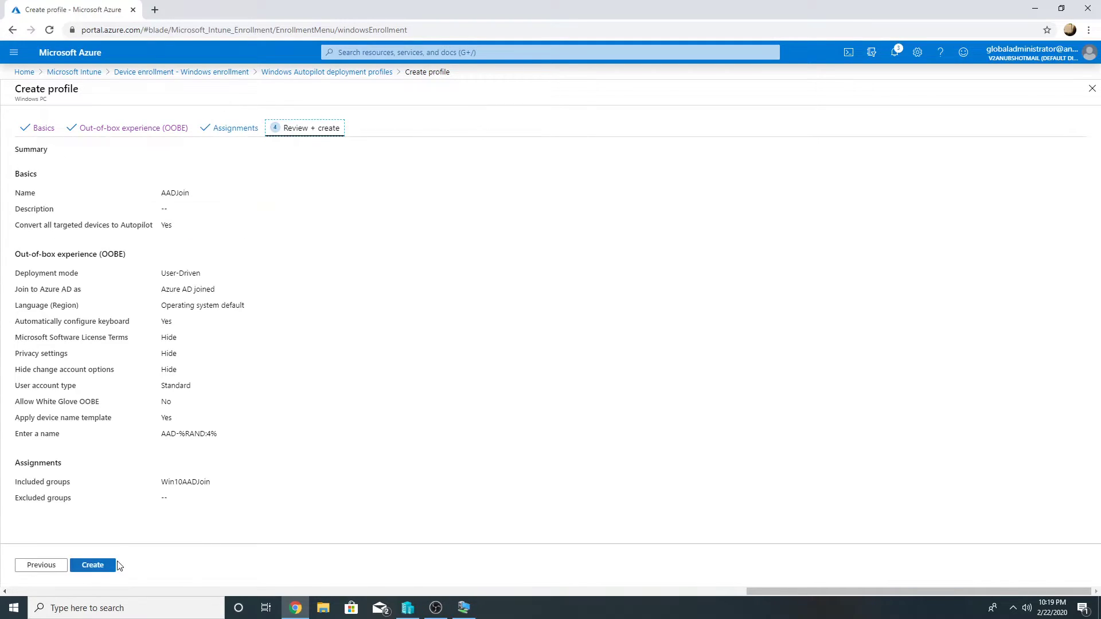
pyautogui.click(101, 565)
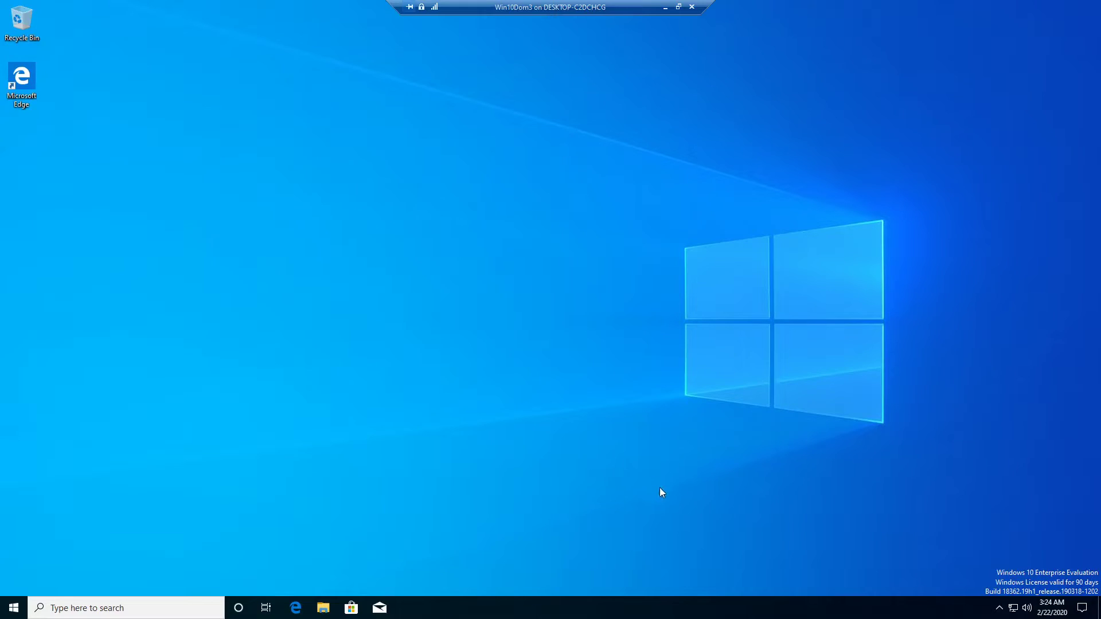
# Launch Command Prompt as administrator on Win10Dom3
pyautogui.press('super')
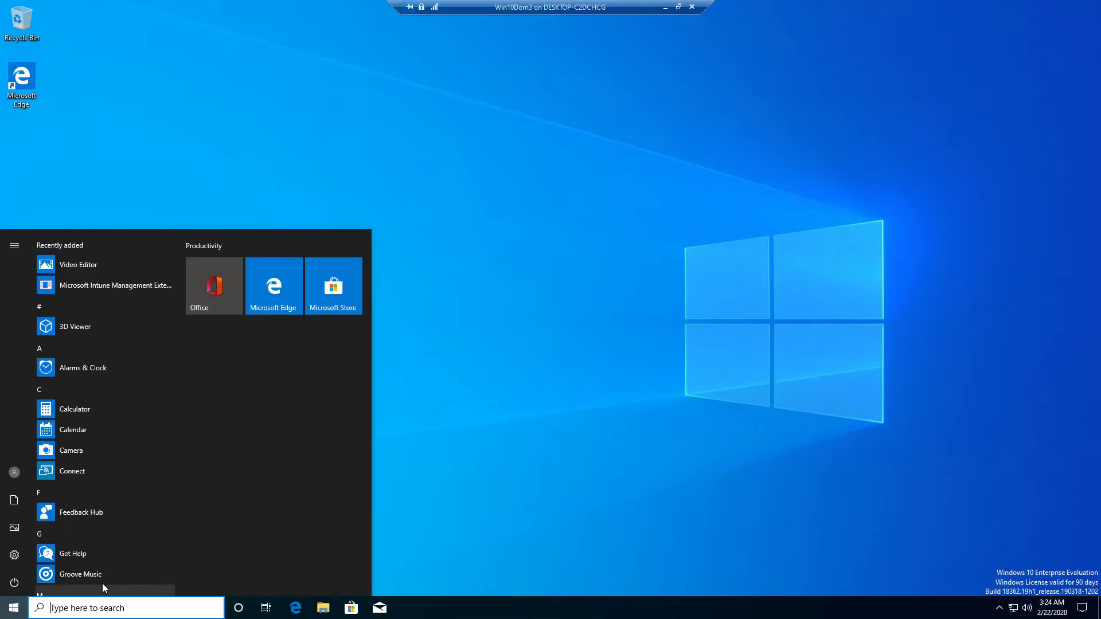
pyautogui.write('cmd')
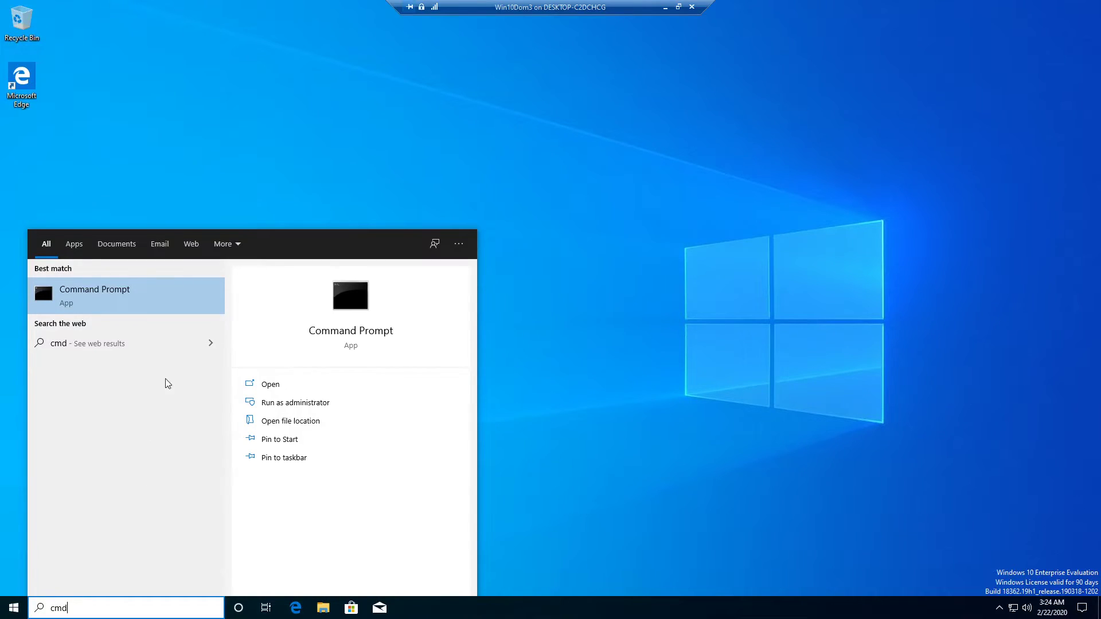
pyautogui.rightClick(143, 304)
pyautogui.click(153, 312)
pyautogui.click(459, 377)
# Run systemreset in the administrator Command Prompt
pyautogui.click(411, 251)
pyautogui.write('systemreset')
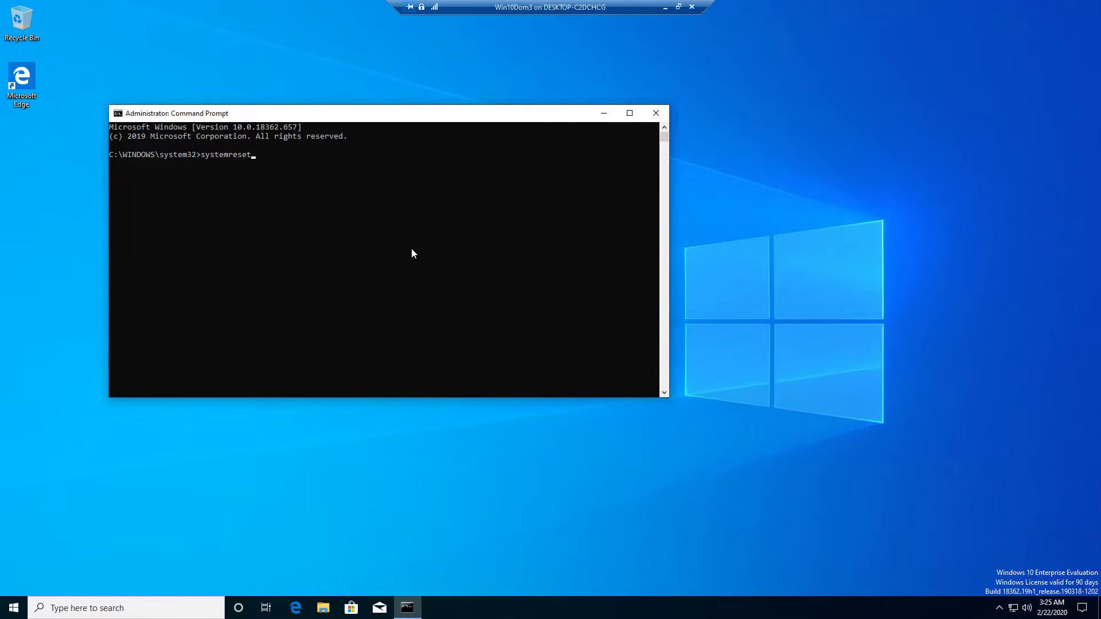
pyautogui.press('Return')
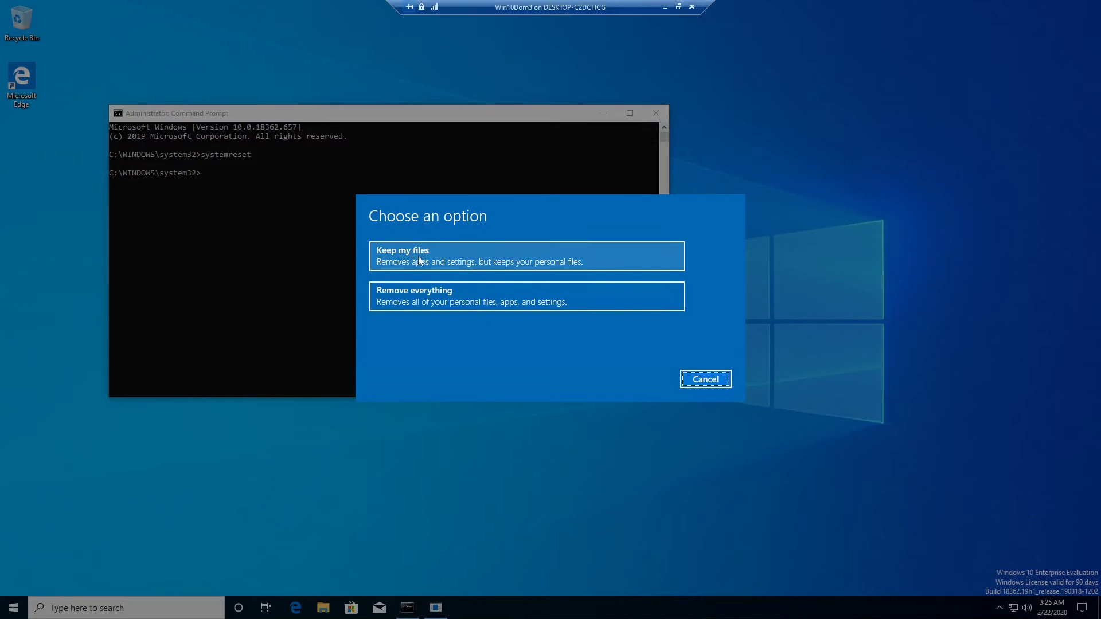
# Reset the PC with Remove everything and Just remove my files, skipping drive cleaning
pyautogui.click(431, 294)
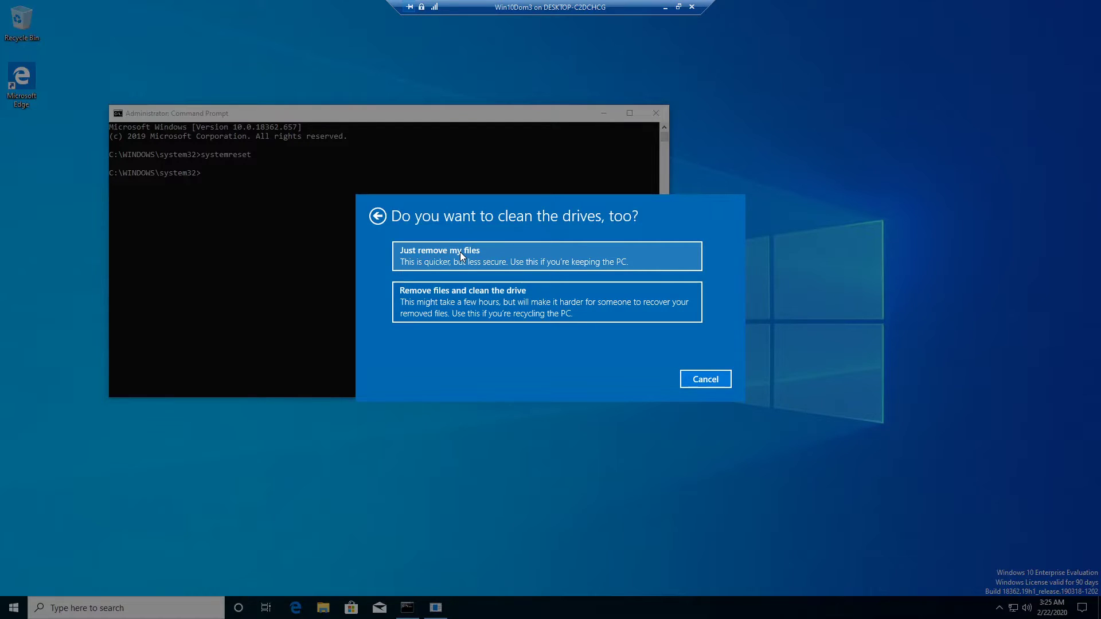
pyautogui.click(460, 253)
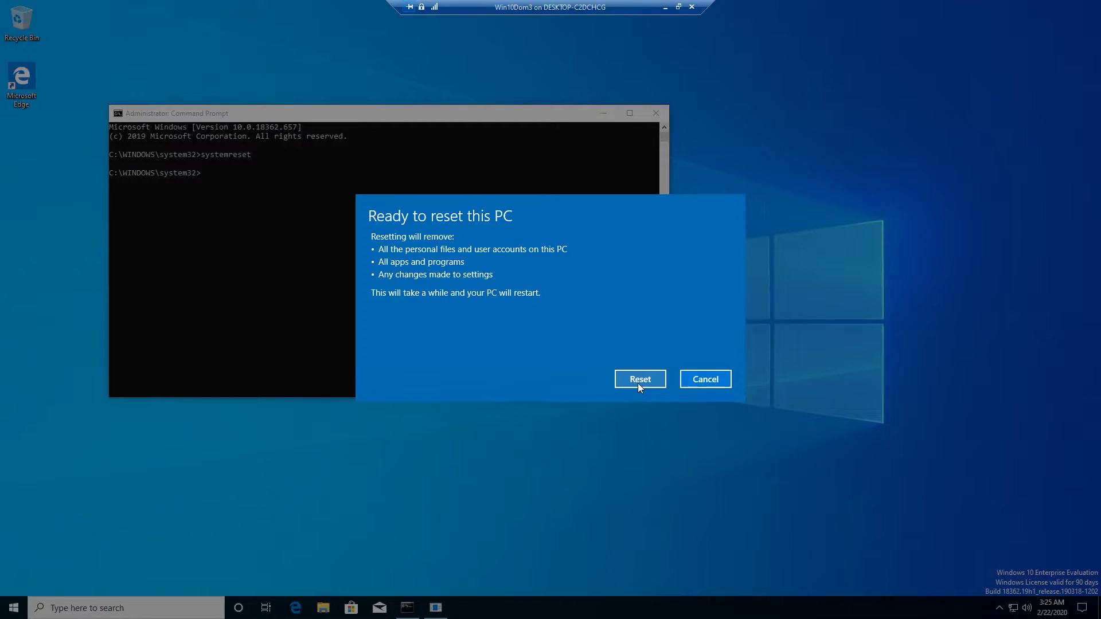
pyautogui.click(637, 383)
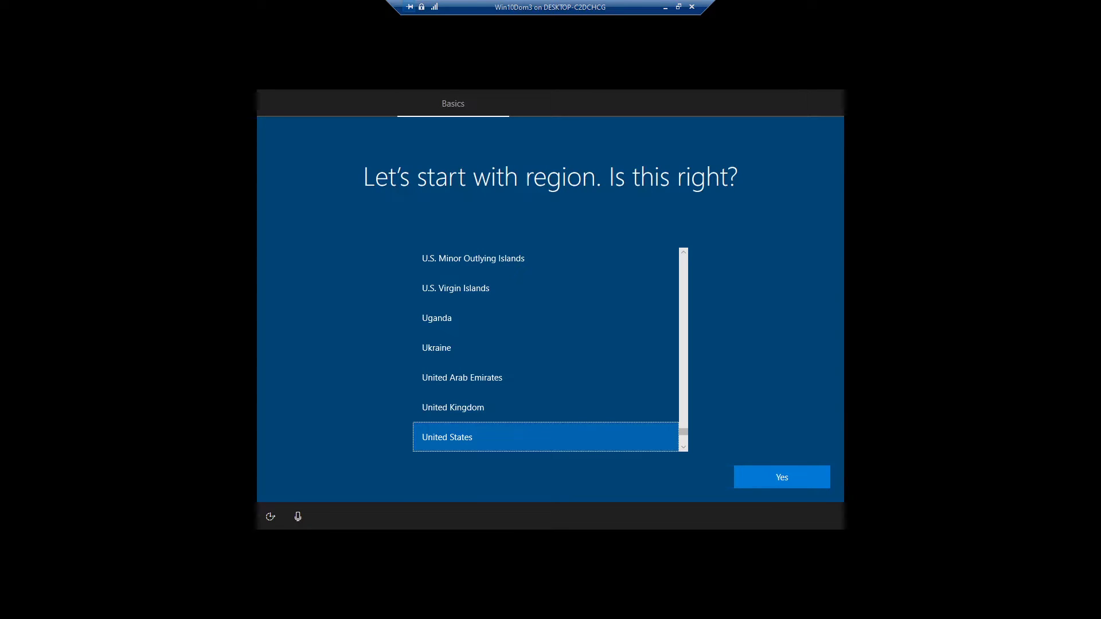
# Accept United States as the region and the proposed keyboard layout, with no second layout
pyautogui.click(778, 478)
pyautogui.click(757, 474)
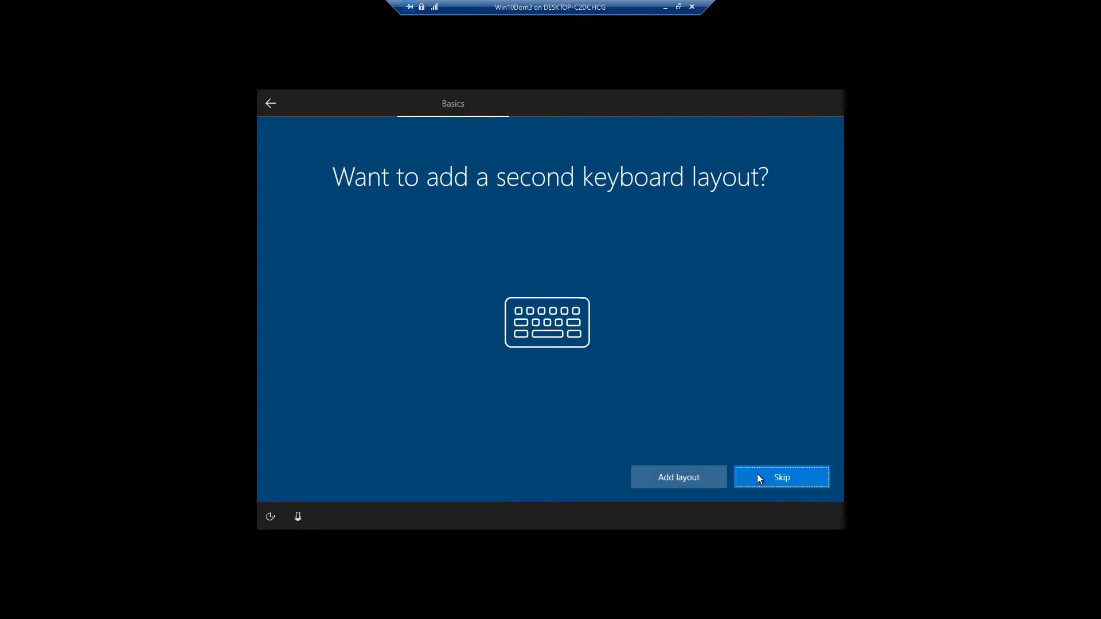
pyautogui.click(769, 479)
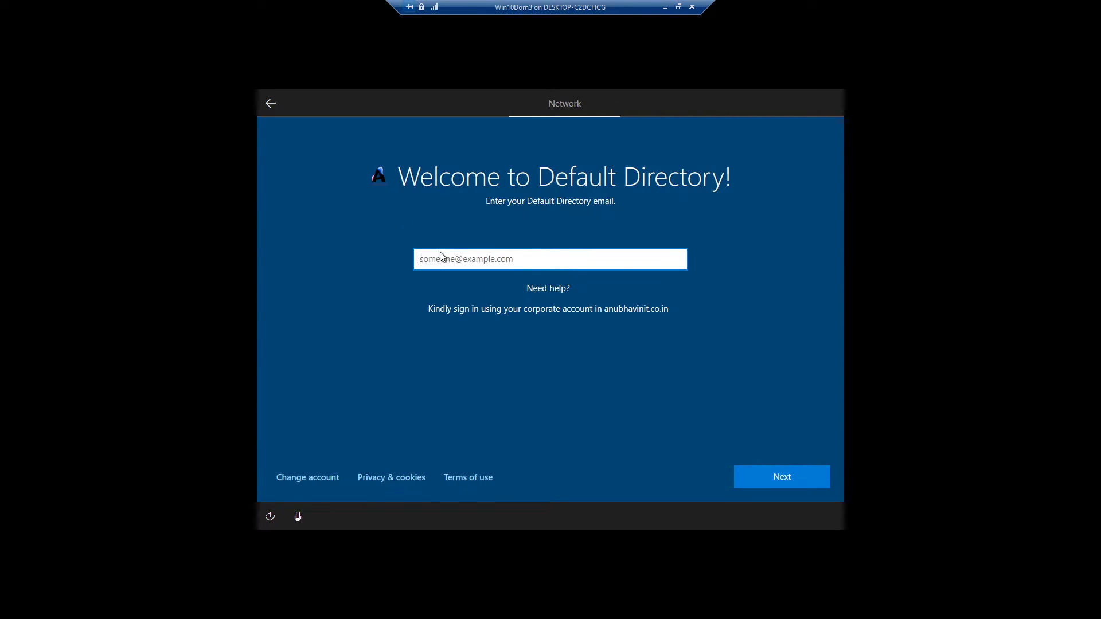
# Sign in to Default Directory with the work account e-mail address
pyautogui.click(766, 475)
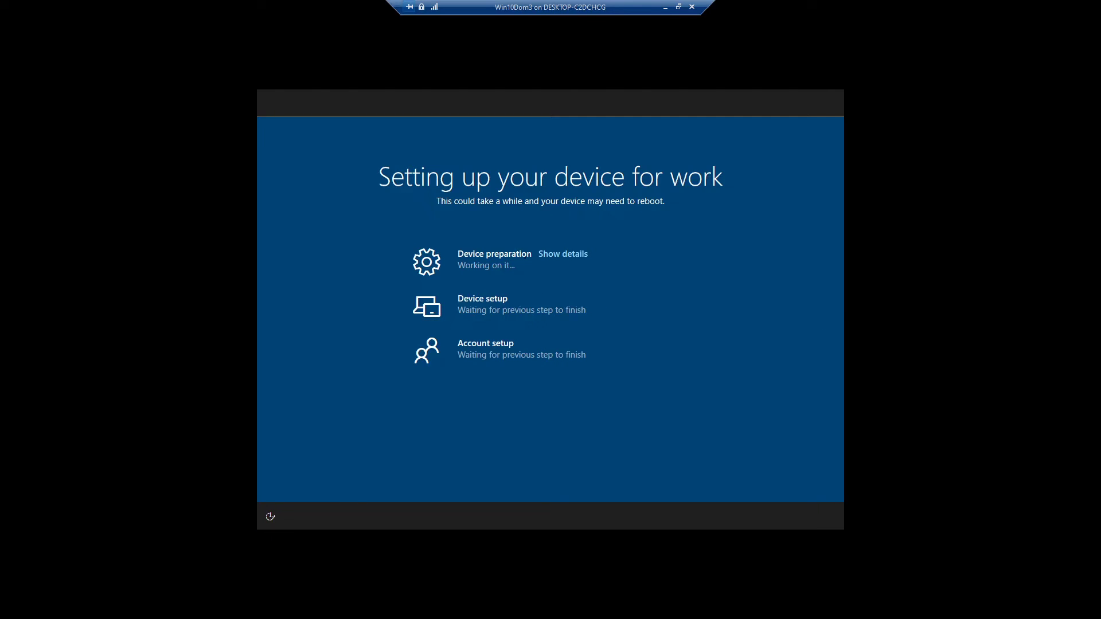
# Expand the Device preparation and Device setup details and follow progress until the desktop appears
pyautogui.click(574, 258)
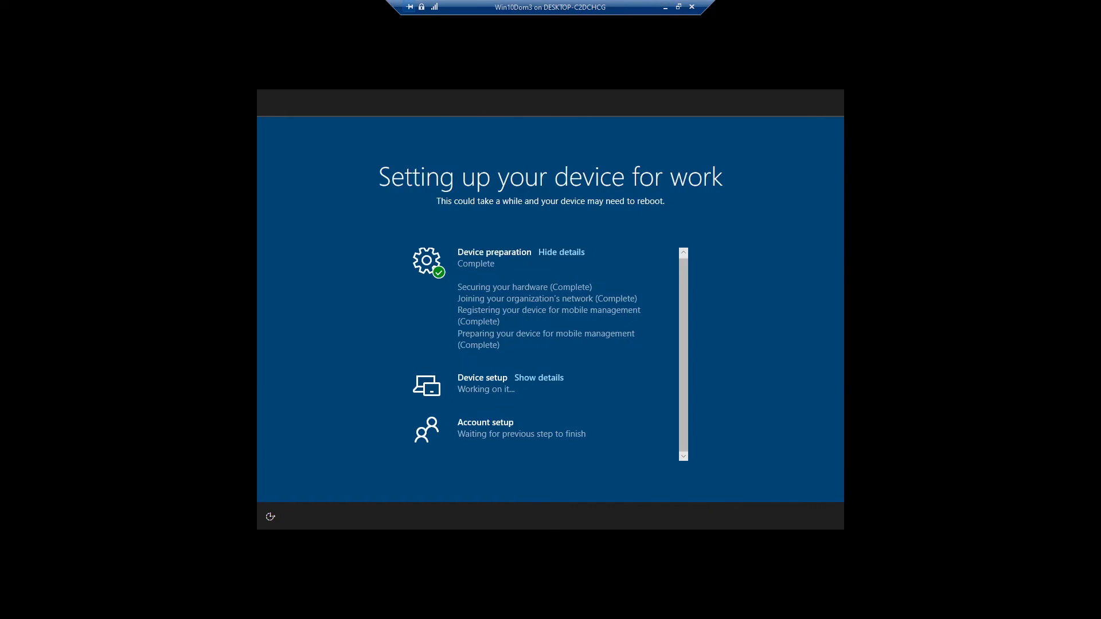
pyautogui.click(555, 379)
pyautogui.scroll(-2, 605, 376)
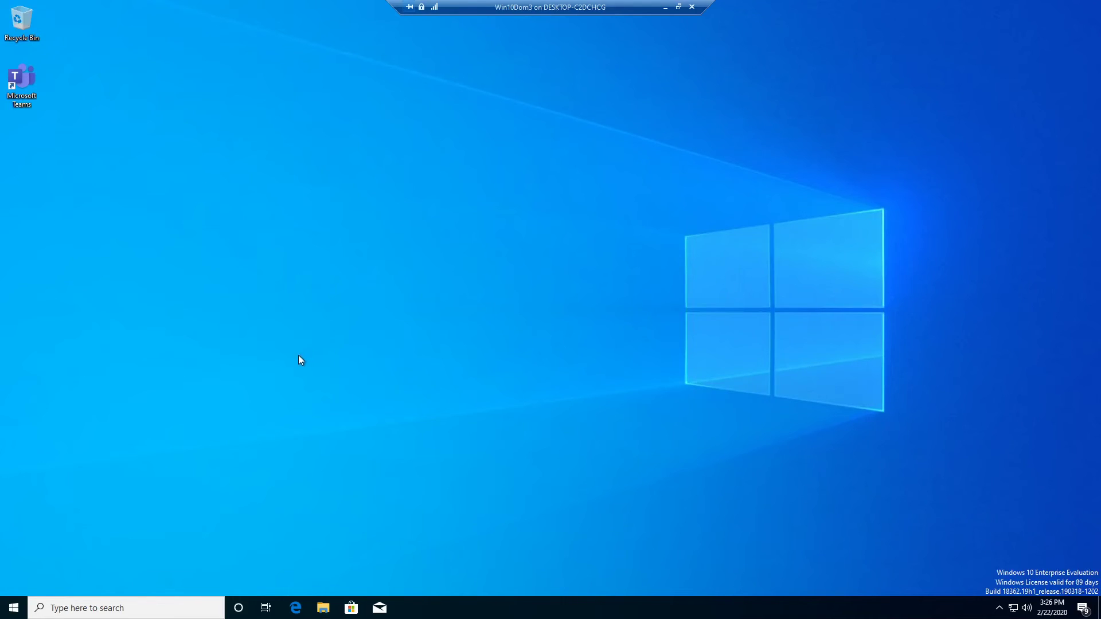
pyautogui.click(13, 608)
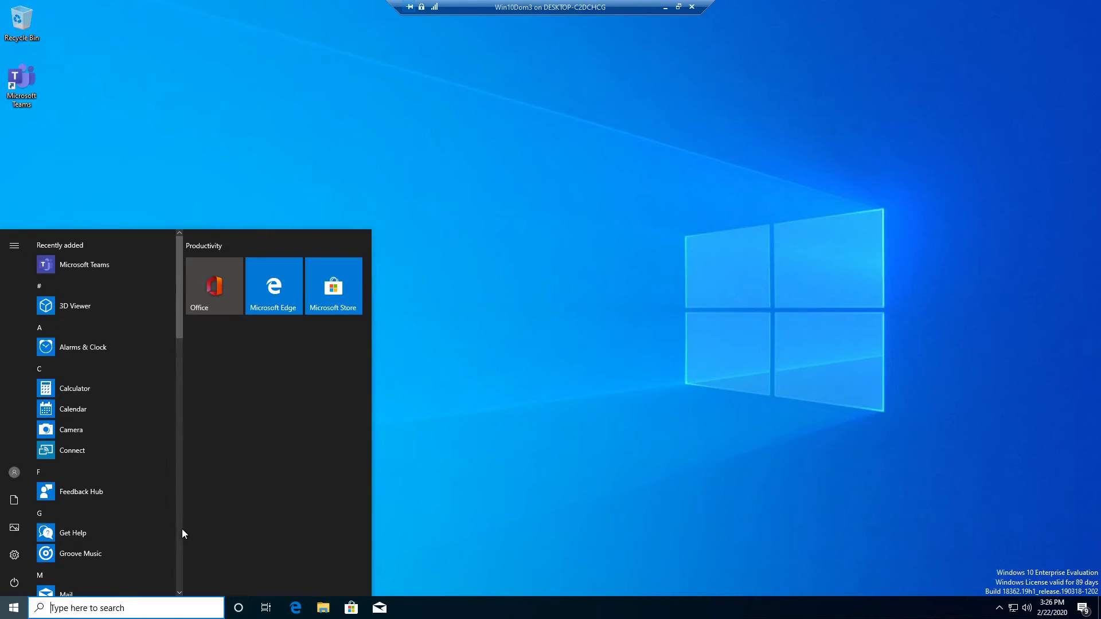
pyautogui.write('control')
pyautogui.press('Return')
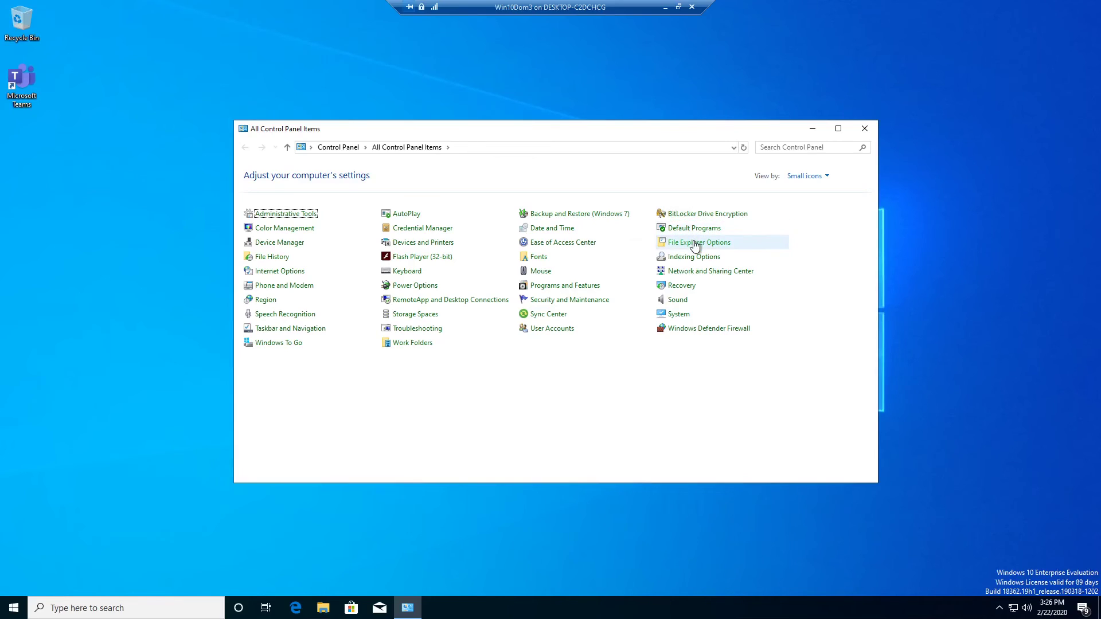
pyautogui.click(865, 128)
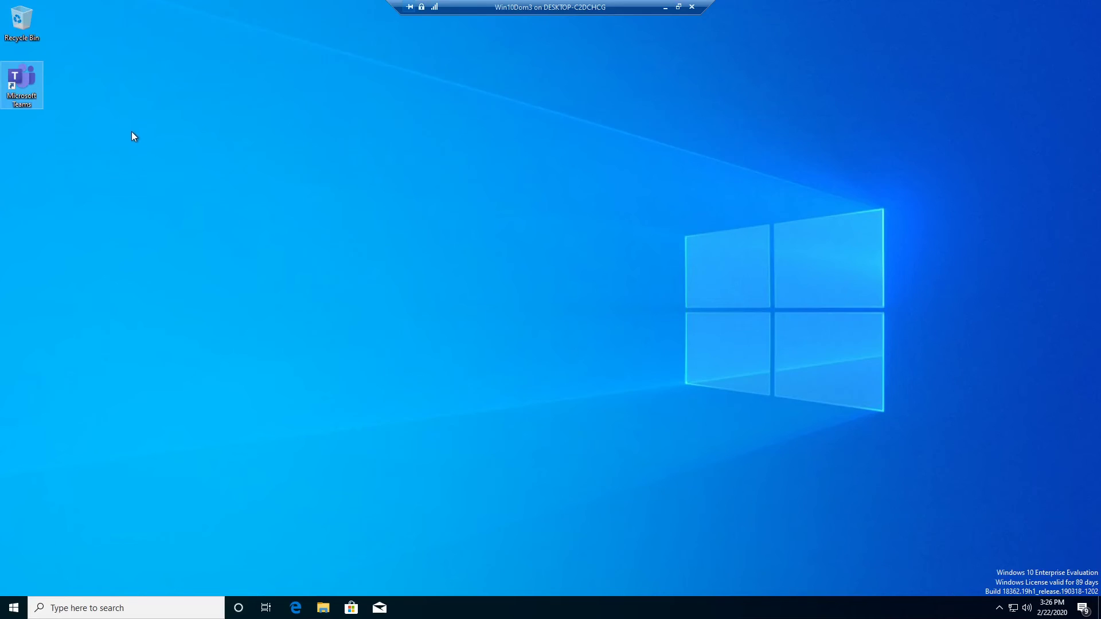
# Minimize the Win10Dom3 VM window to return to the Intune Overview in Chrome
pyautogui.click(665, 6)
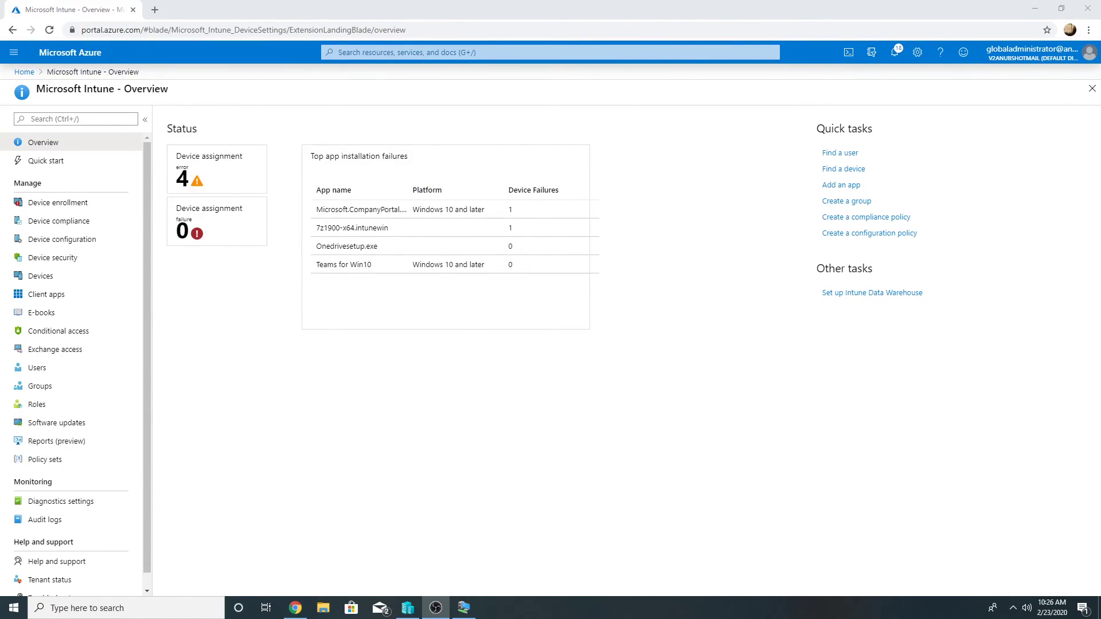